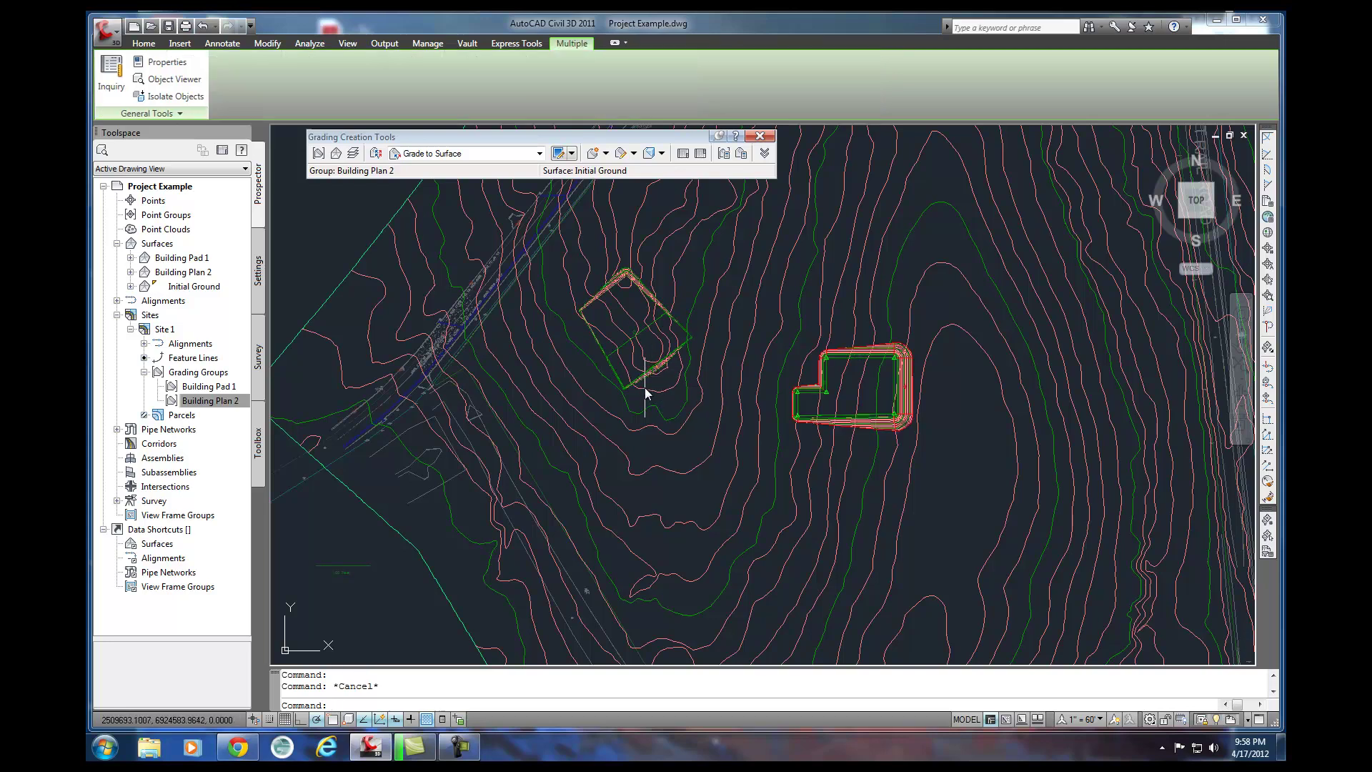
- Inspect the Initial Ground surface in 3D with the Object Viewer from a southwest isometric angle, and close the viewer
key(Escape)
click(645, 474)
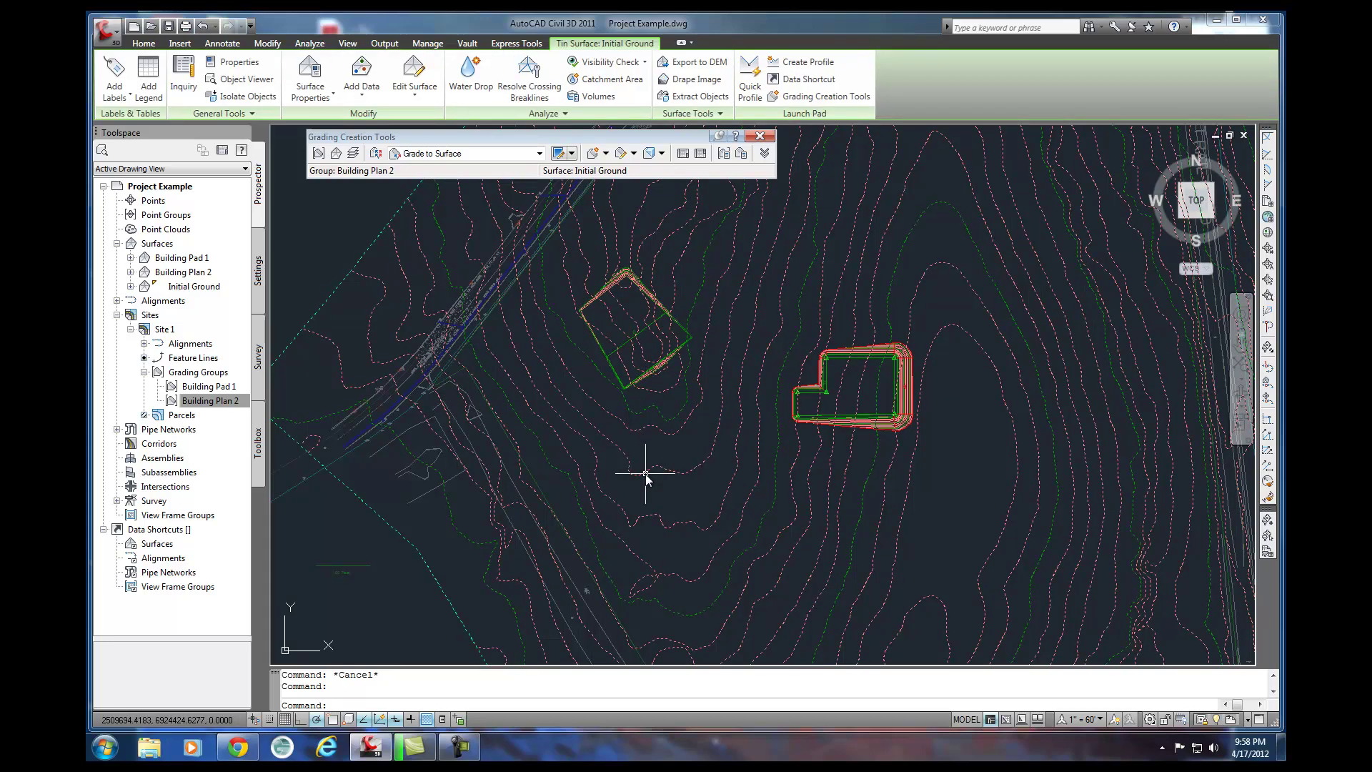
right_click(645, 473)
click(721, 670)
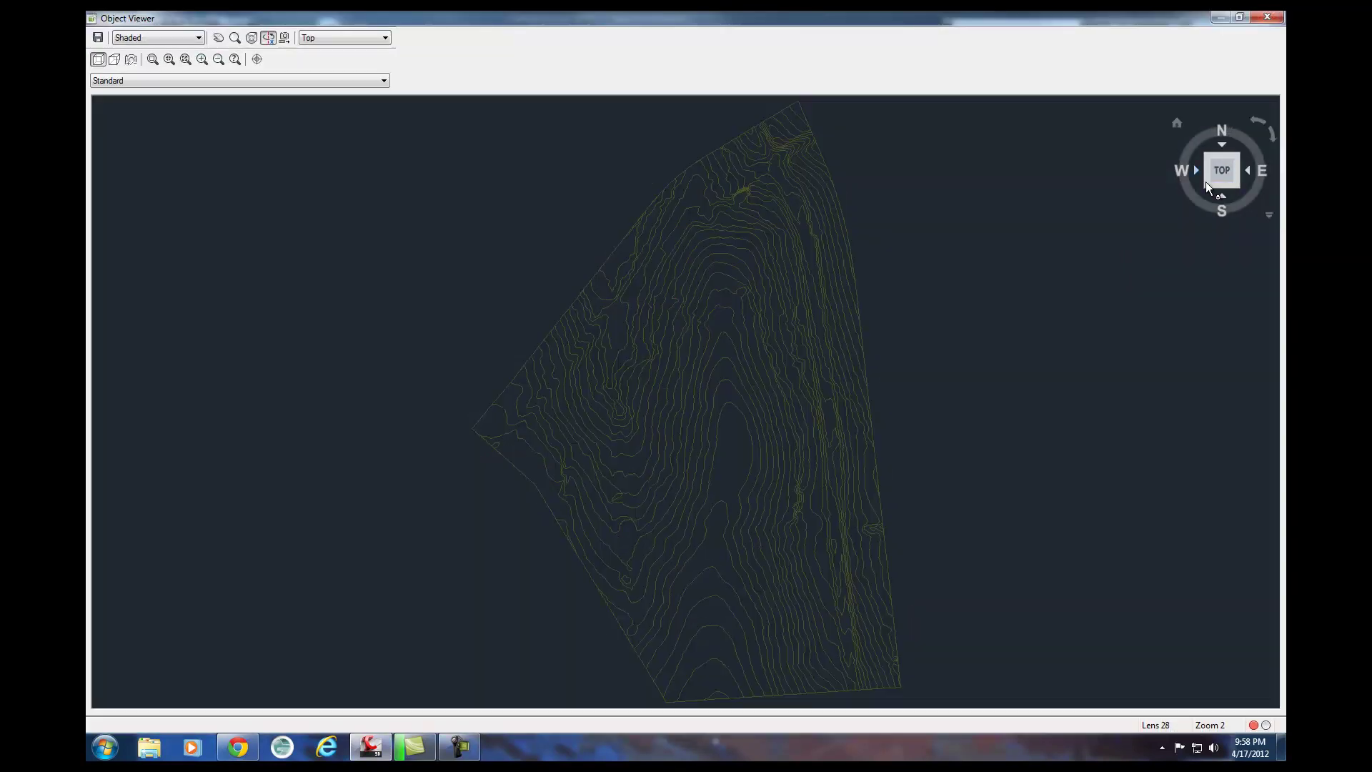
click(1206, 187)
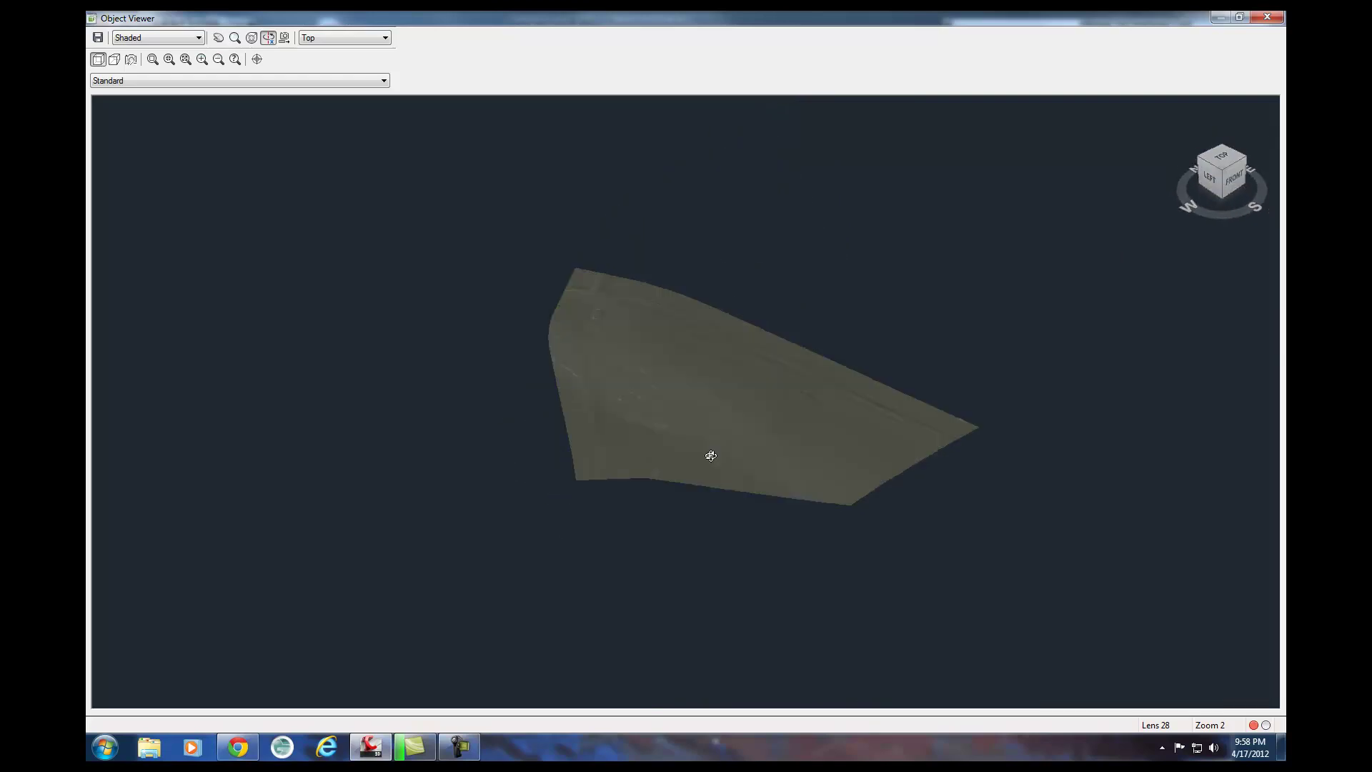
scroll(710, 455, up, 5)
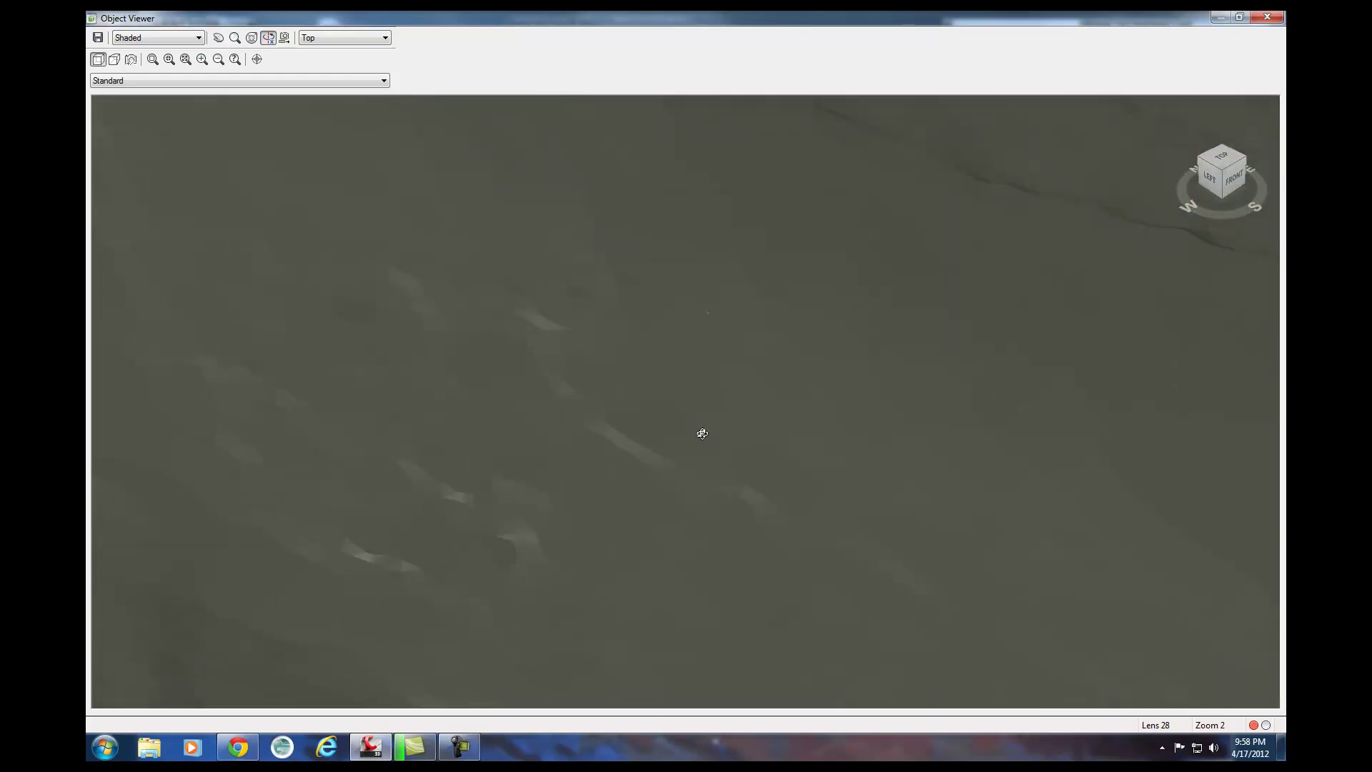
scroll(509, 389, down, 5)
scroll(579, 374, down, 2)
scroll(561, 336, up, 5)
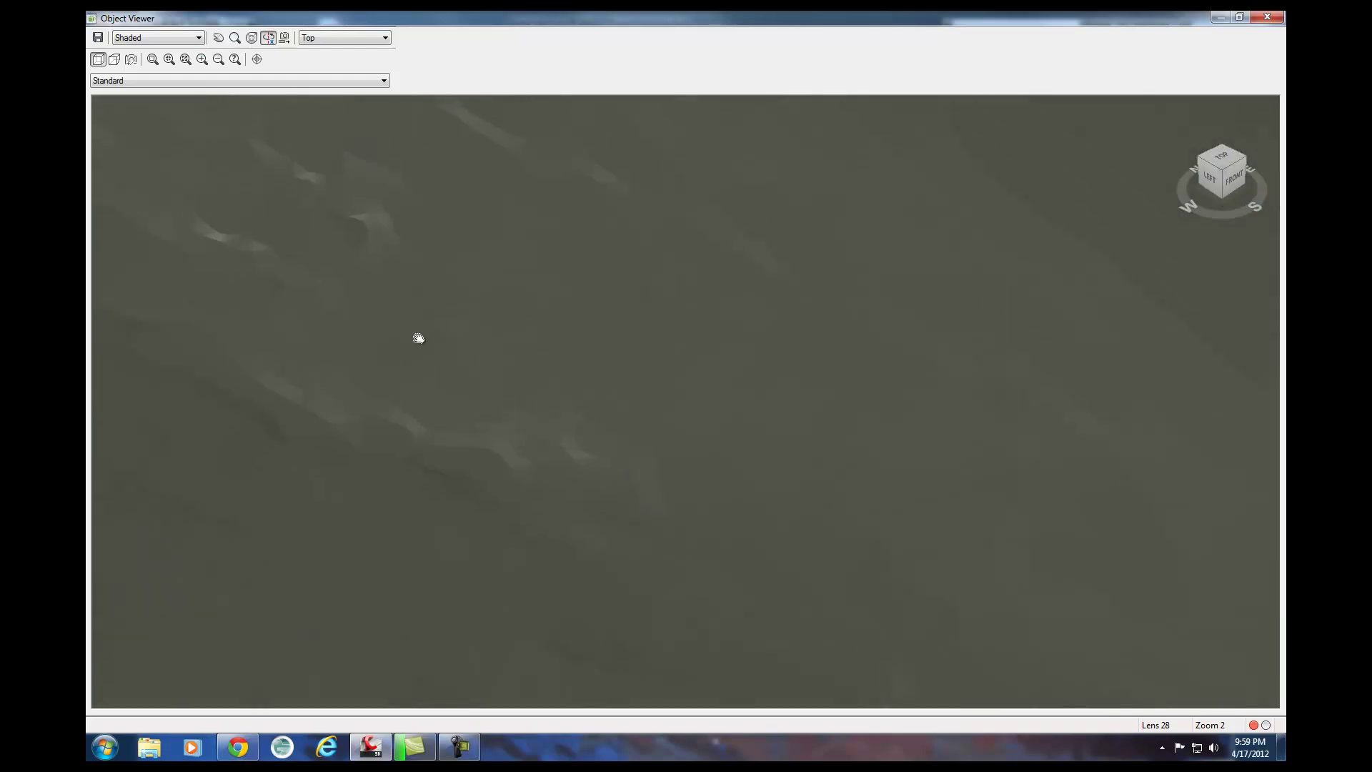
click(1268, 17)
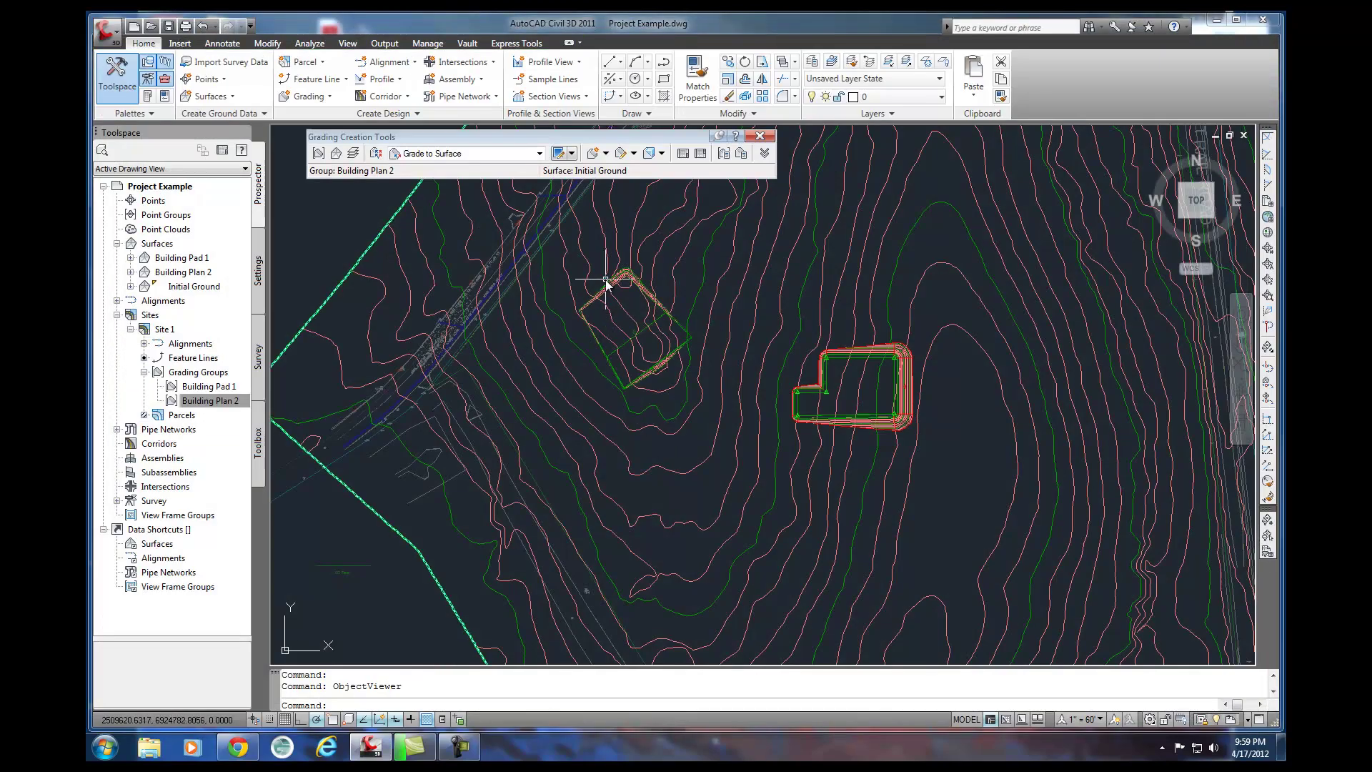
click(628, 277)
key(Escape)
mouse_move(629, 490)
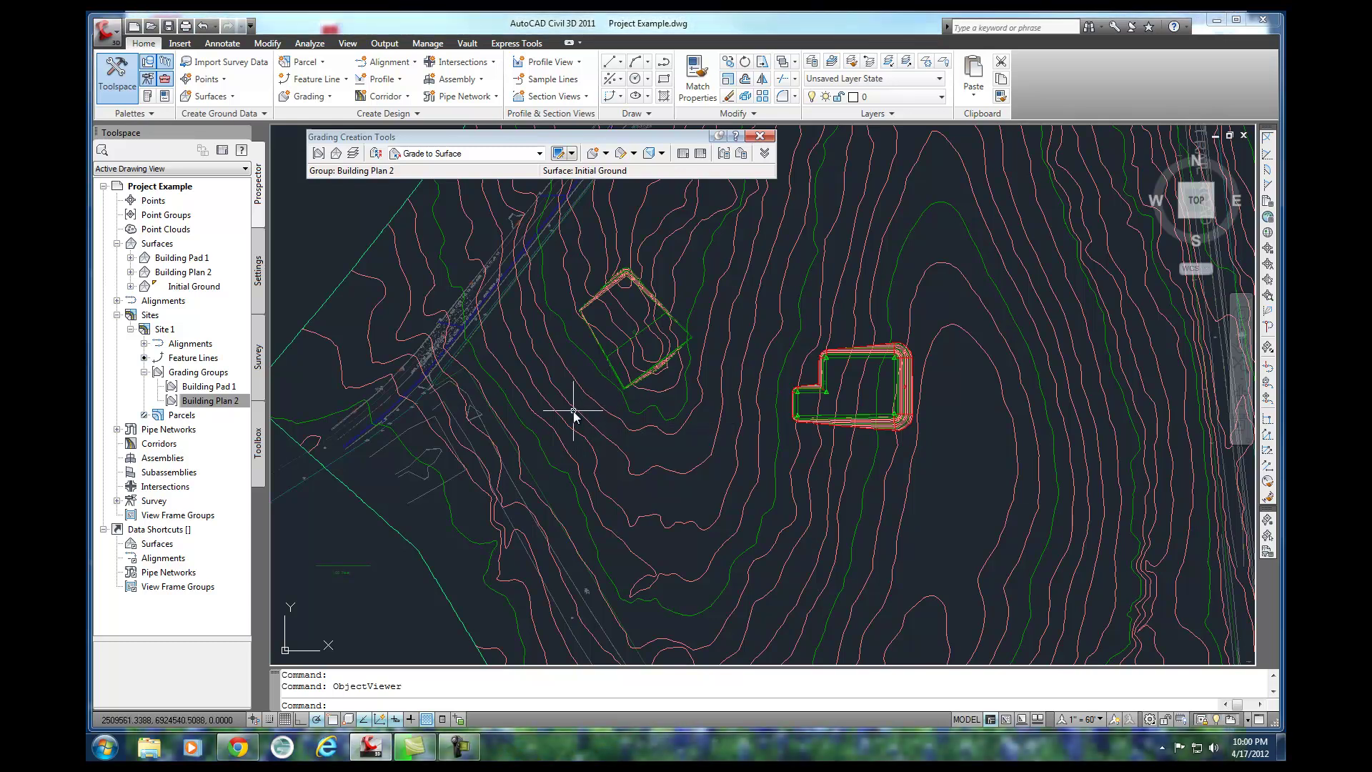
- Collapse the Sites list and start a new TIN surface named Final Ground
click(130, 330)
click(117, 315)
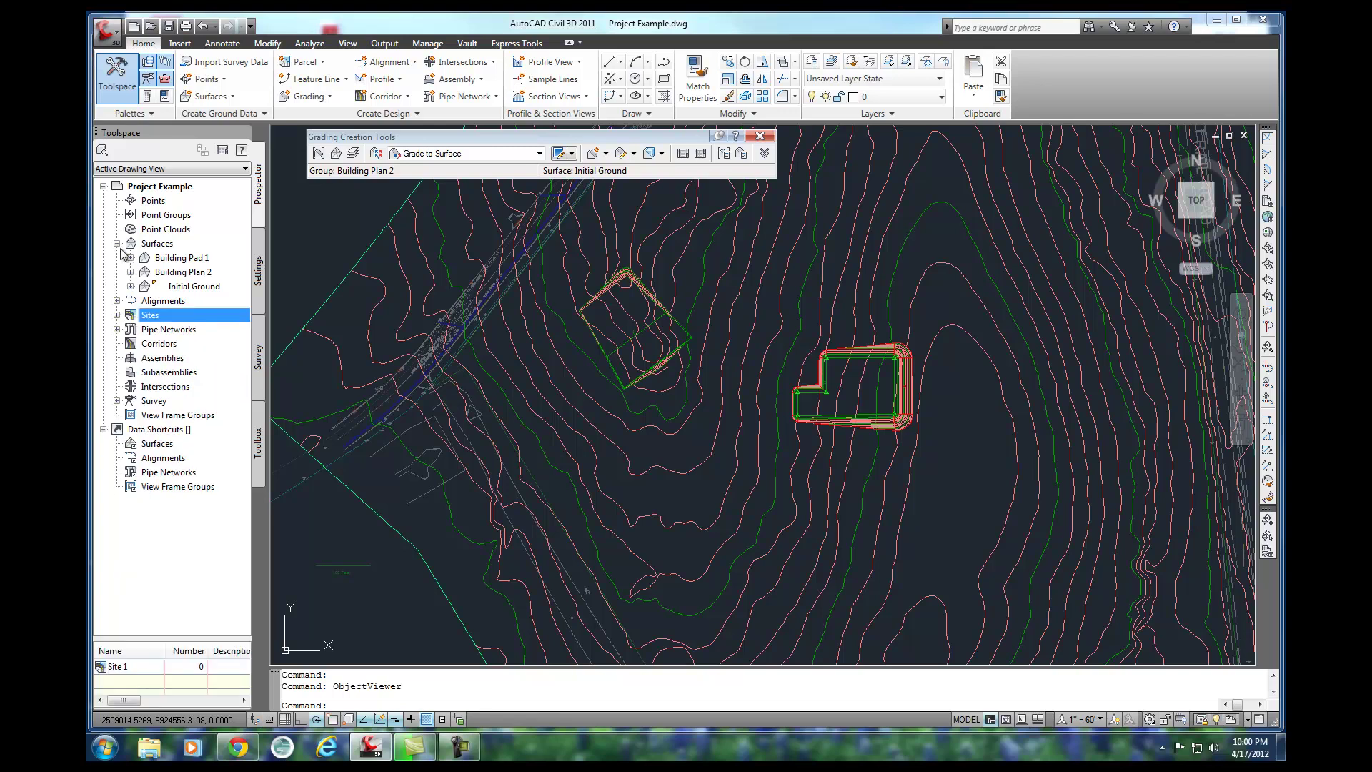
click(156, 245)
right_click(171, 245)
click(181, 255)
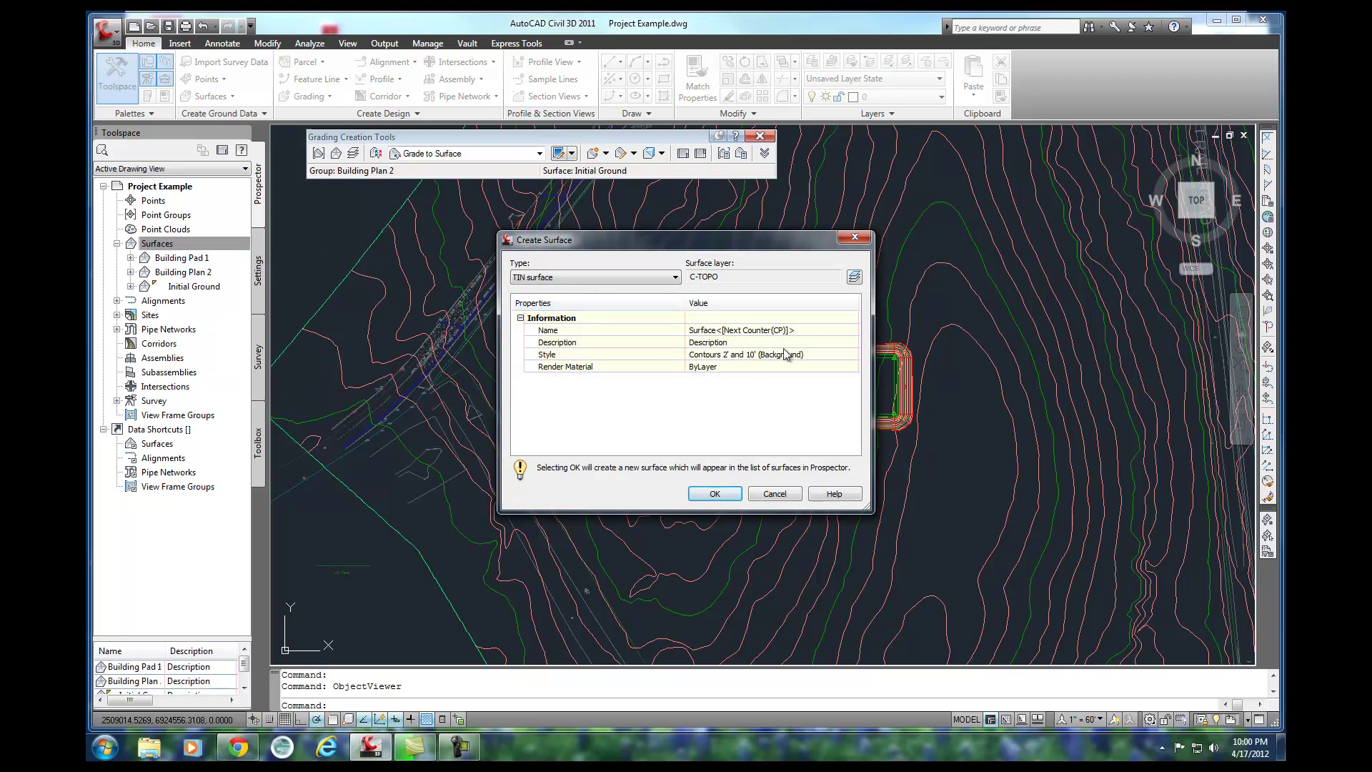
click(716, 330)
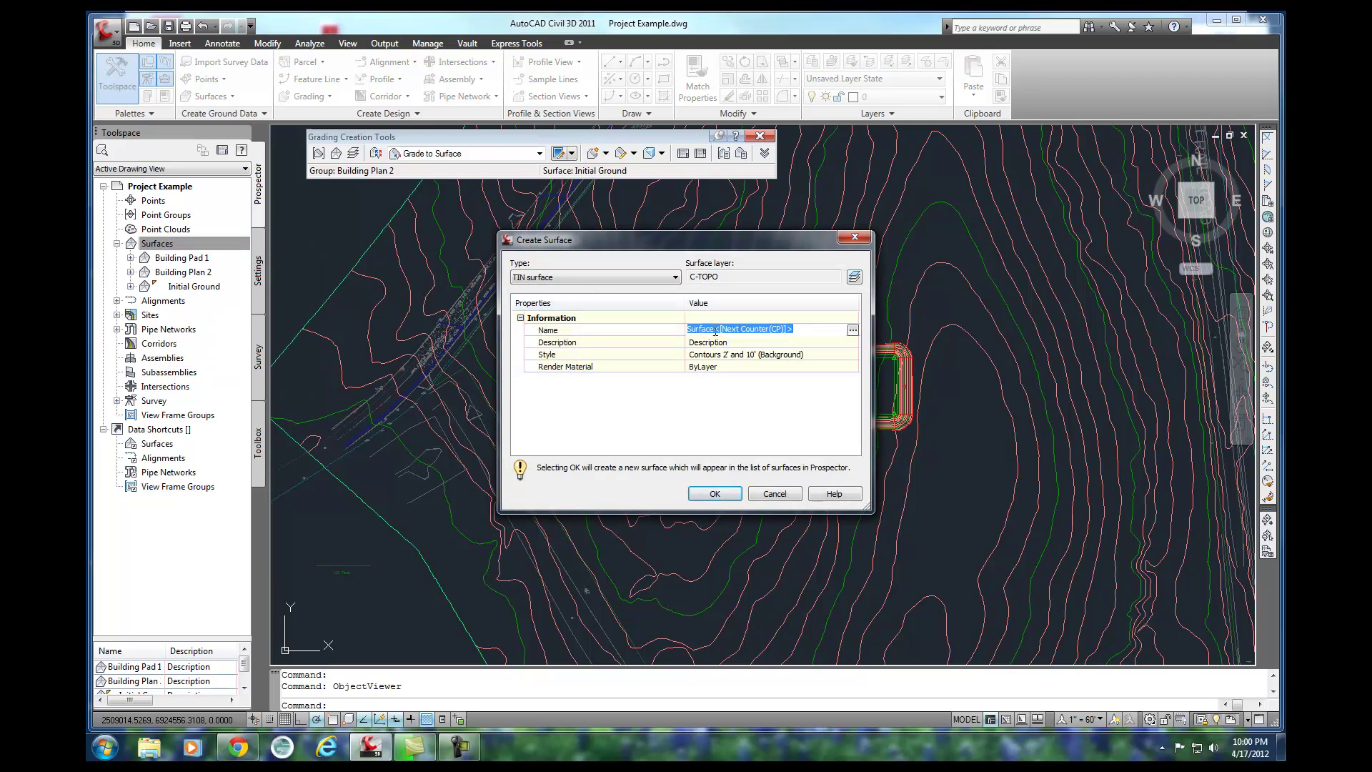
text(Final Ground)
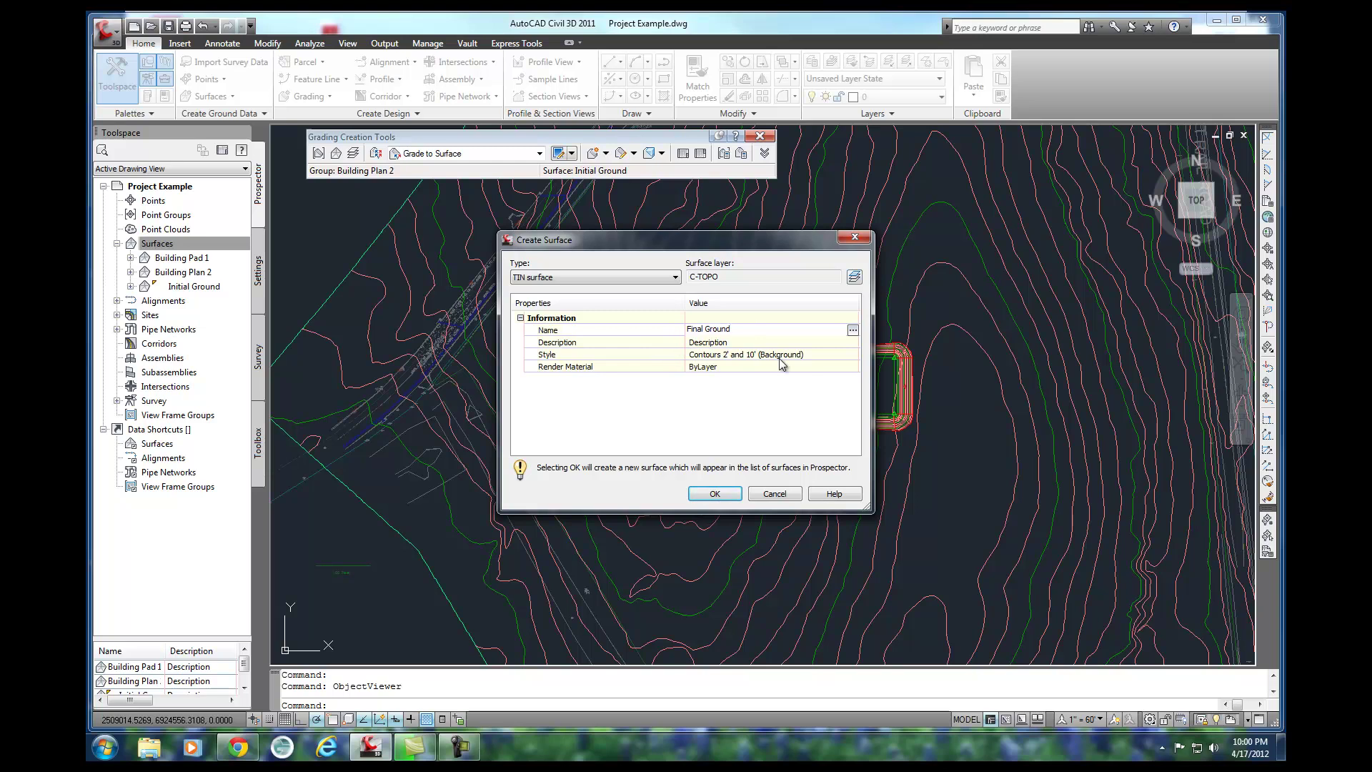
key(Return)
- Set the new surface's style to Contours 2' and 10' (Design)
click(793, 360)
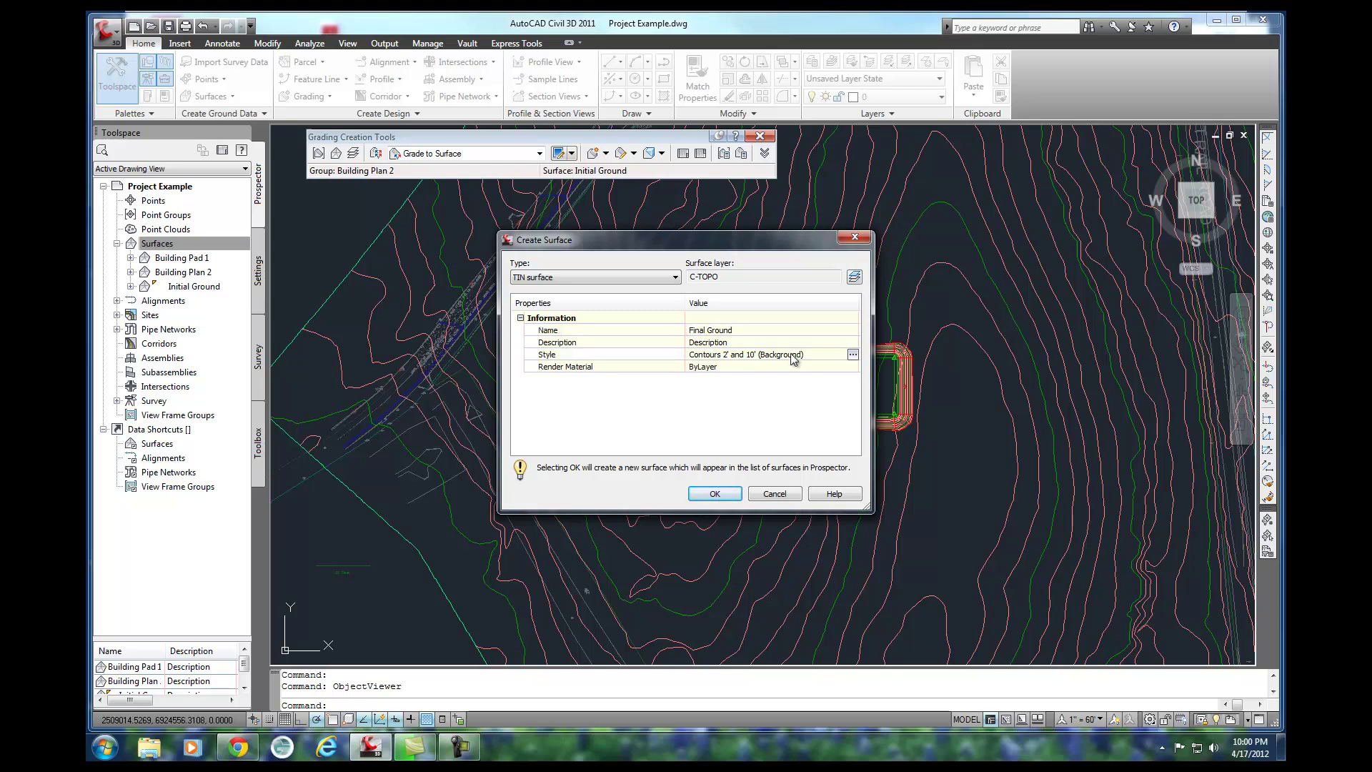
click(853, 354)
click(614, 112)
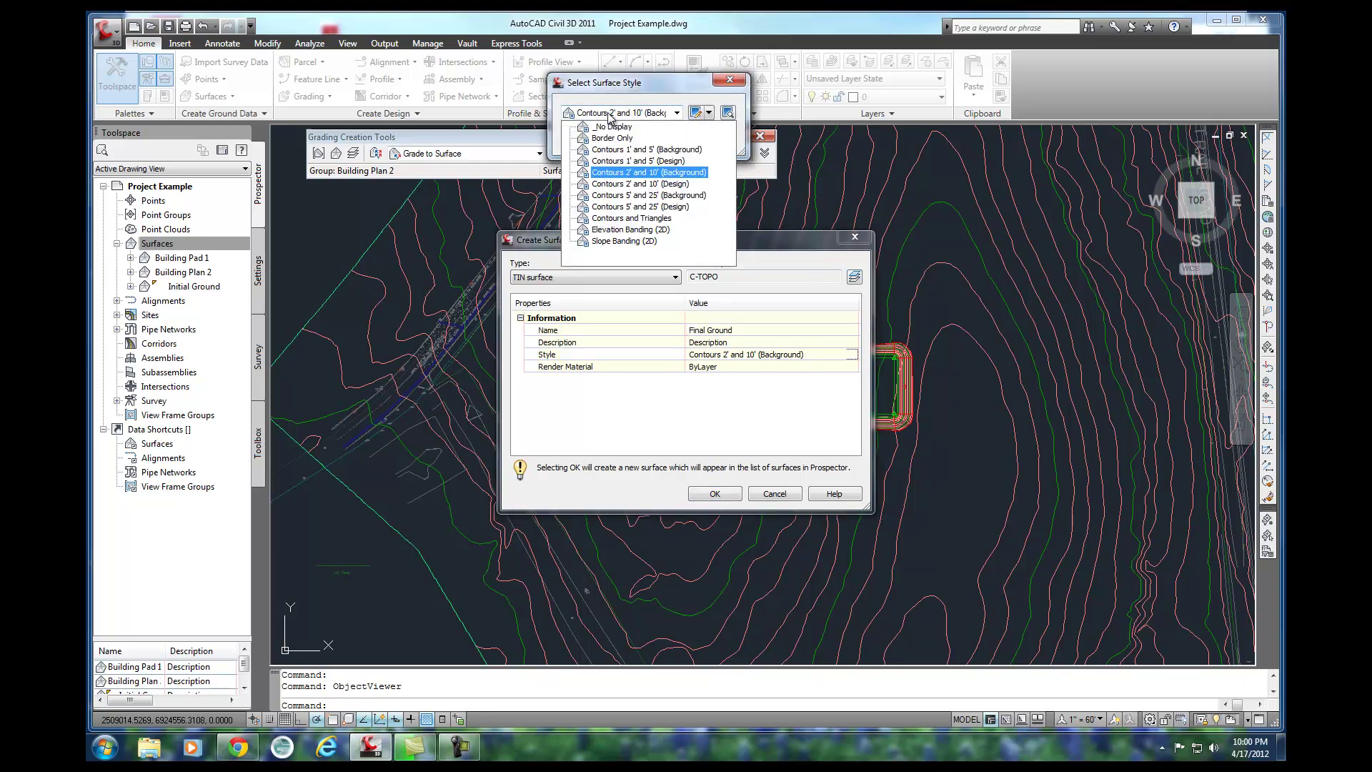
click(643, 190)
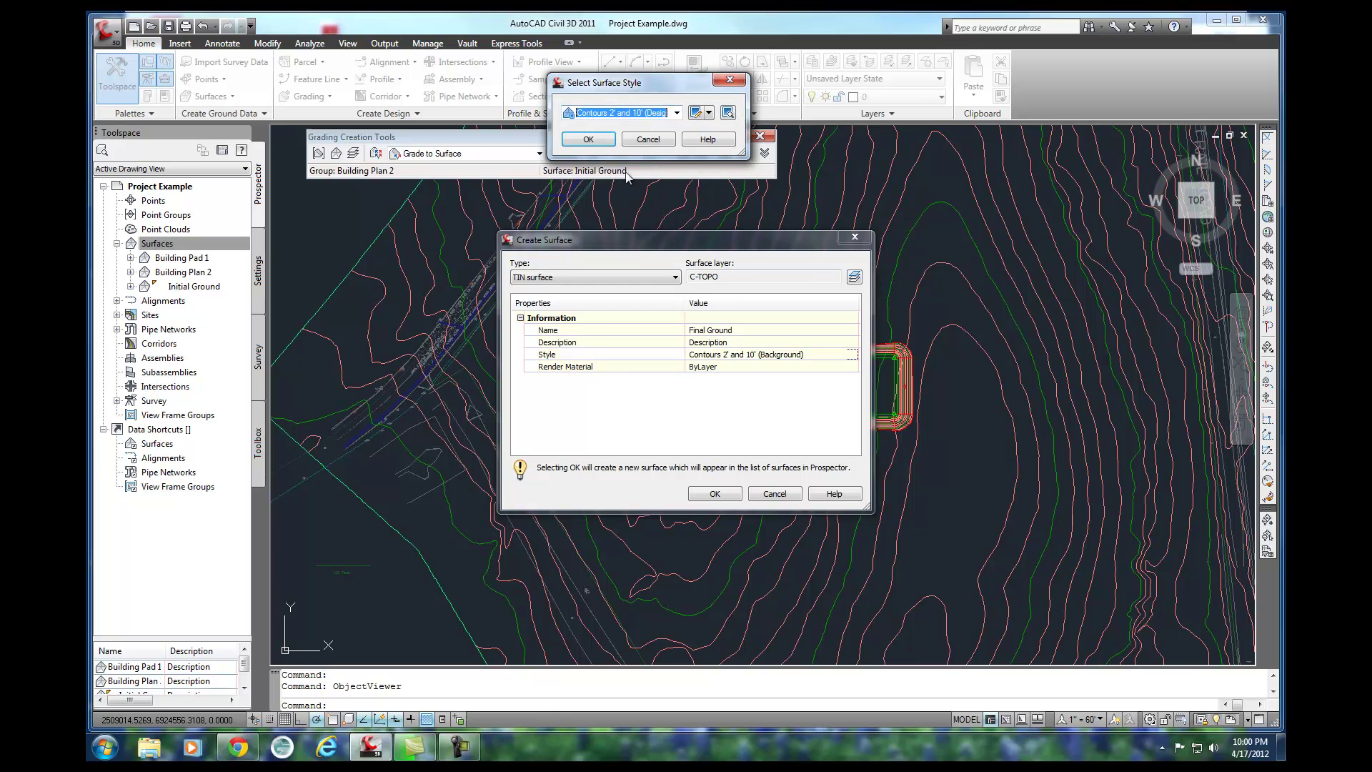
click(579, 142)
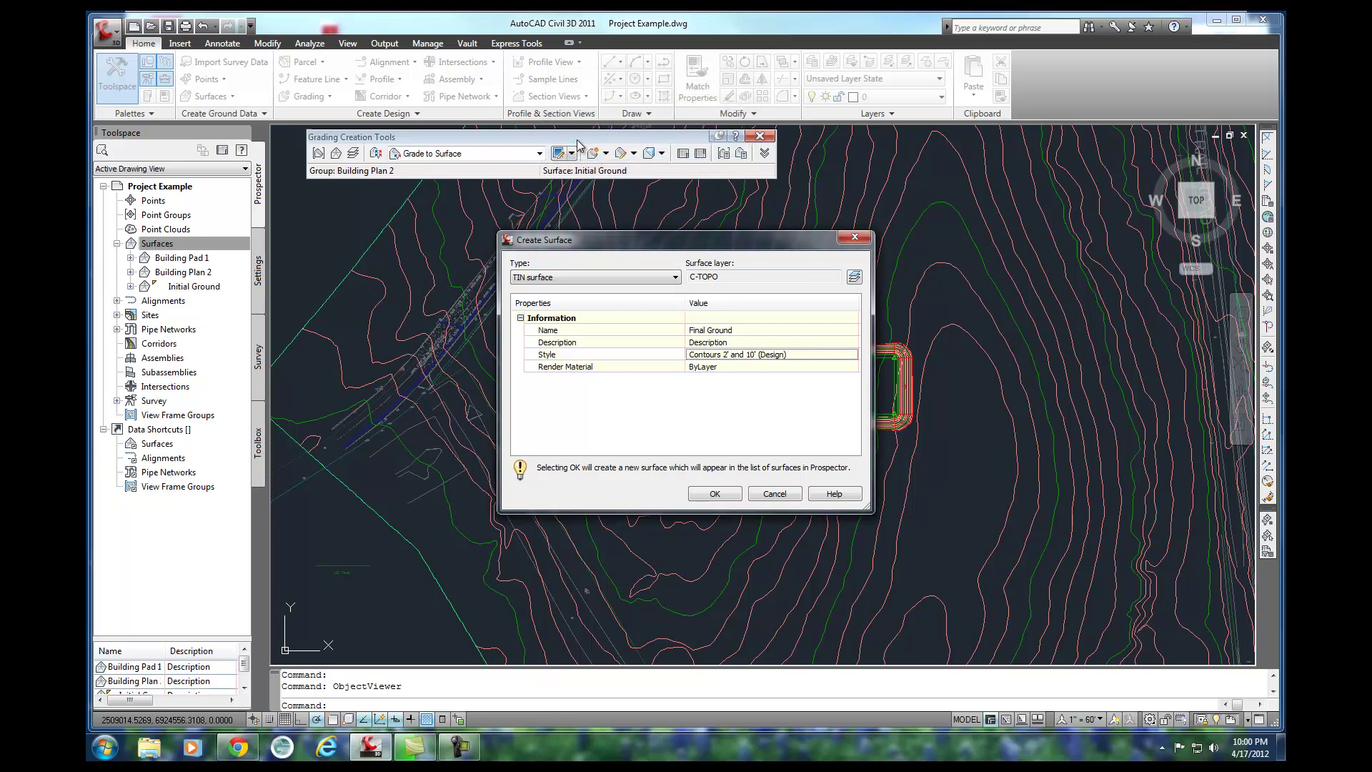
- Enter Final Ground as the surface description and create the surface
click(724, 342)
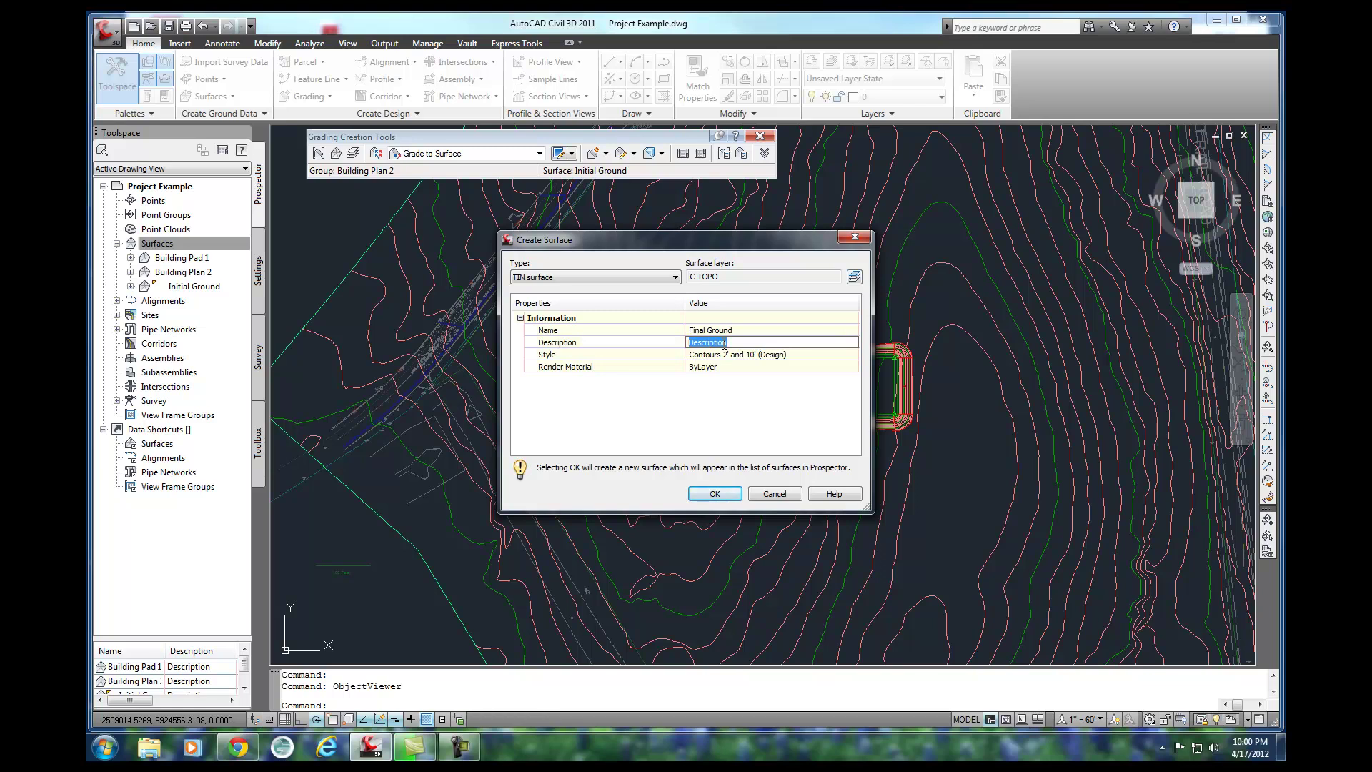
text(Final Ground)
key(Return)
click(733, 368)
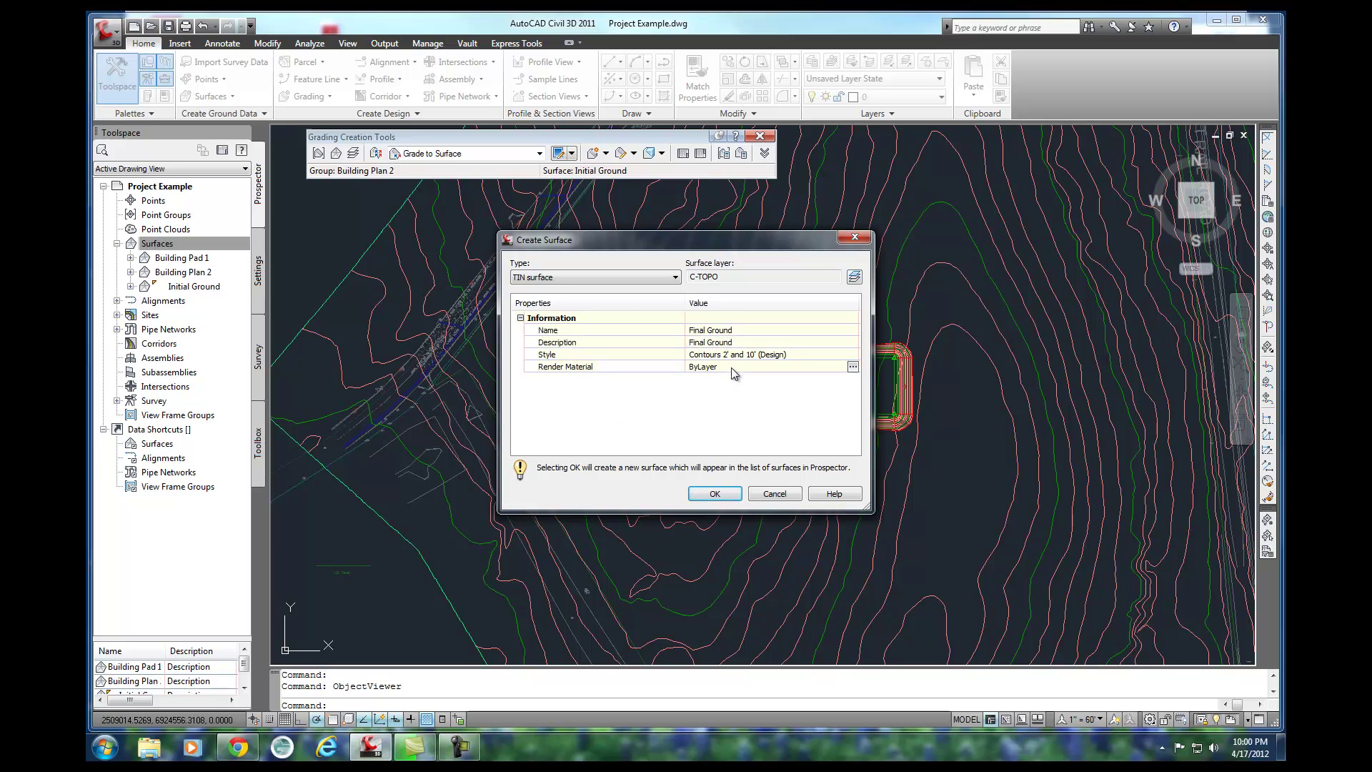
click(715, 494)
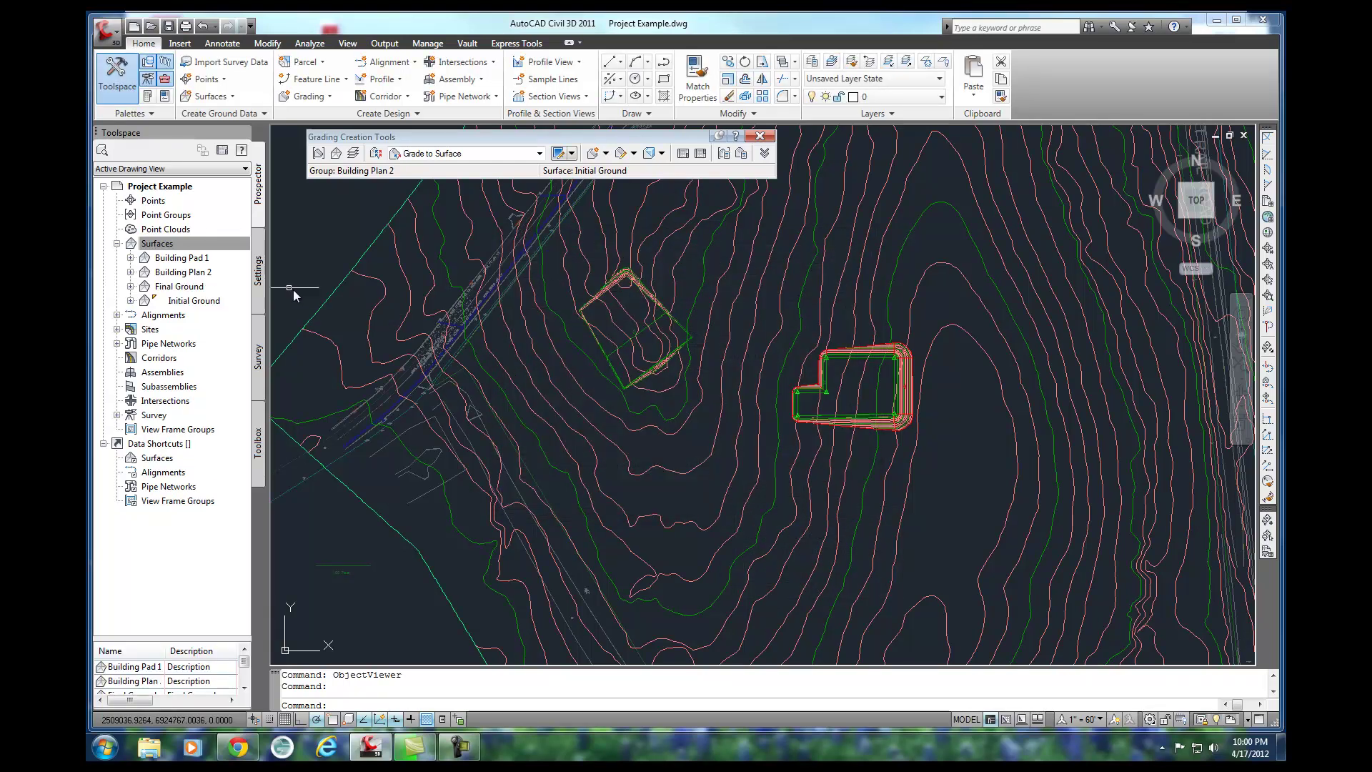
- Paste the Initial Ground surface into Final Ground as an edit in its definition
click(158, 244)
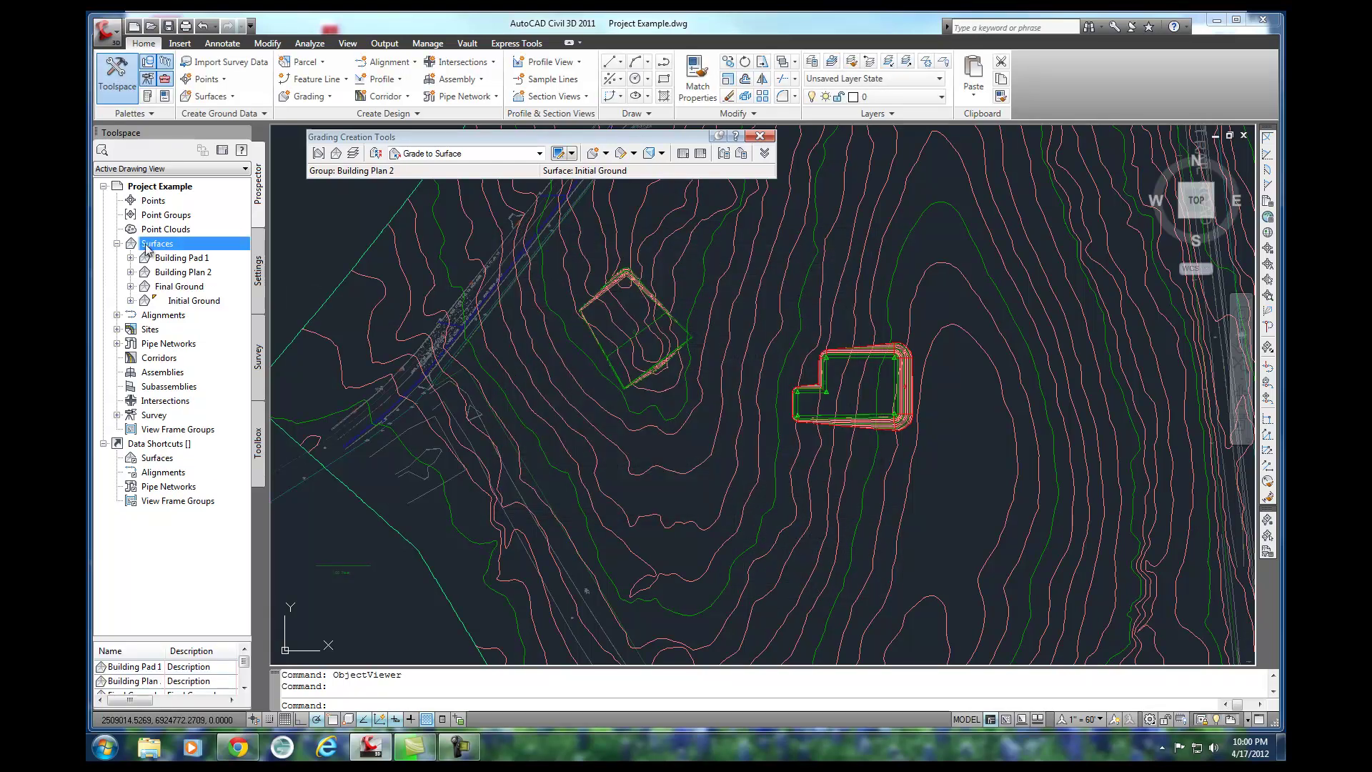
click(157, 287)
click(131, 287)
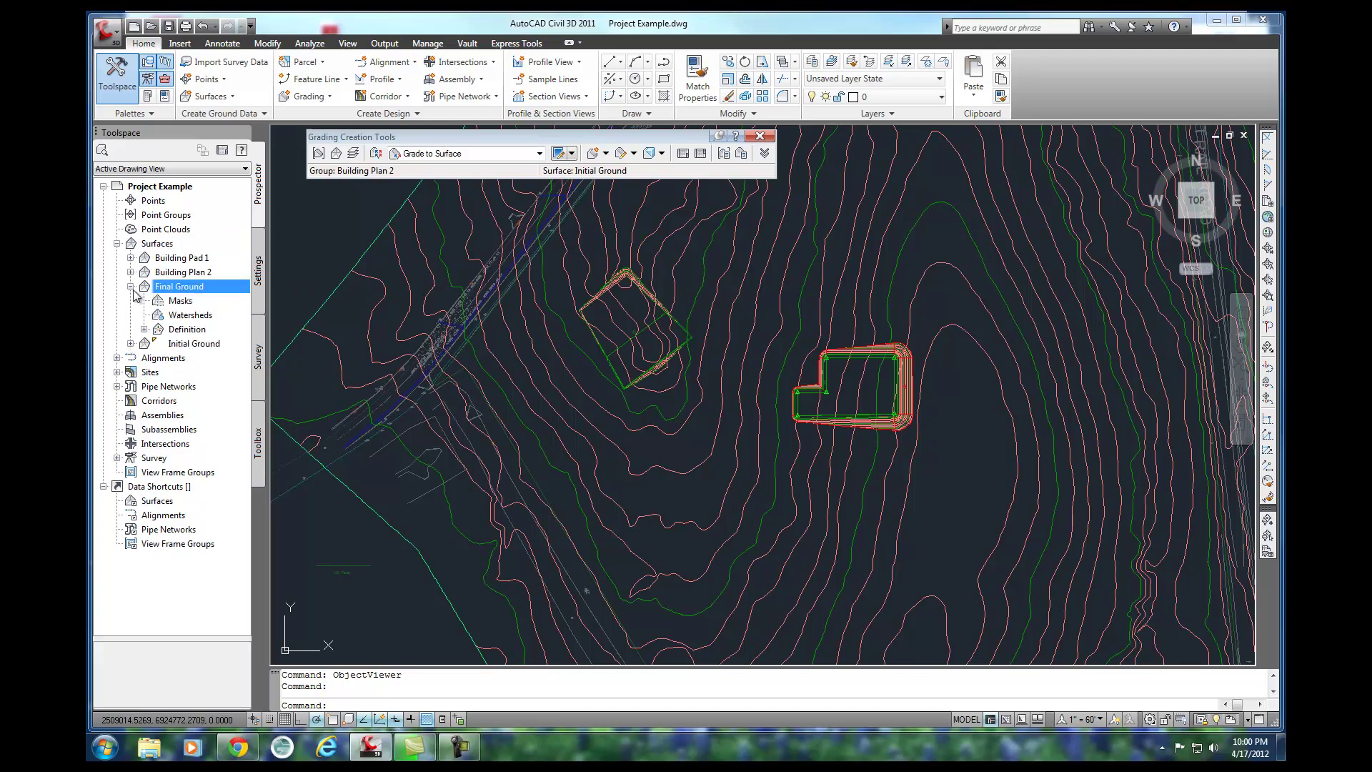
click(143, 329)
click(182, 330)
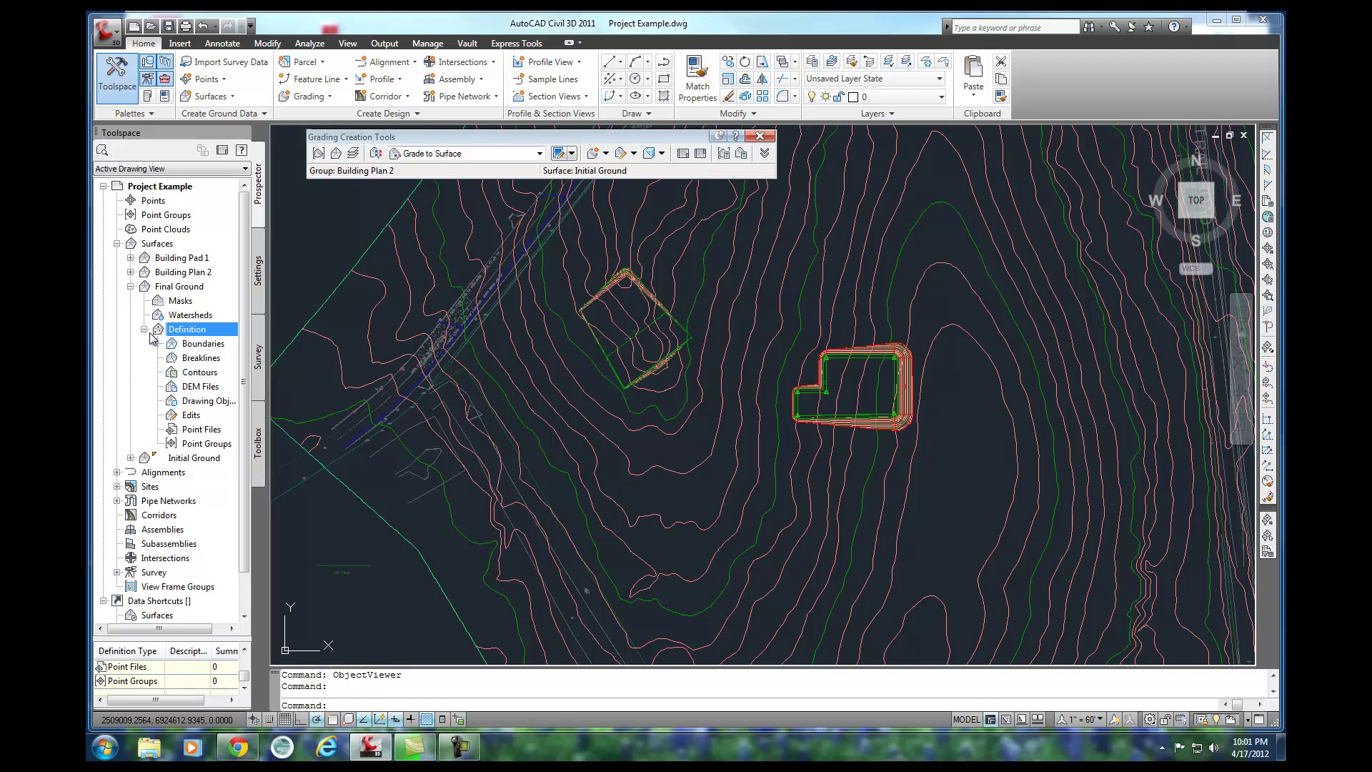
click(191, 416)
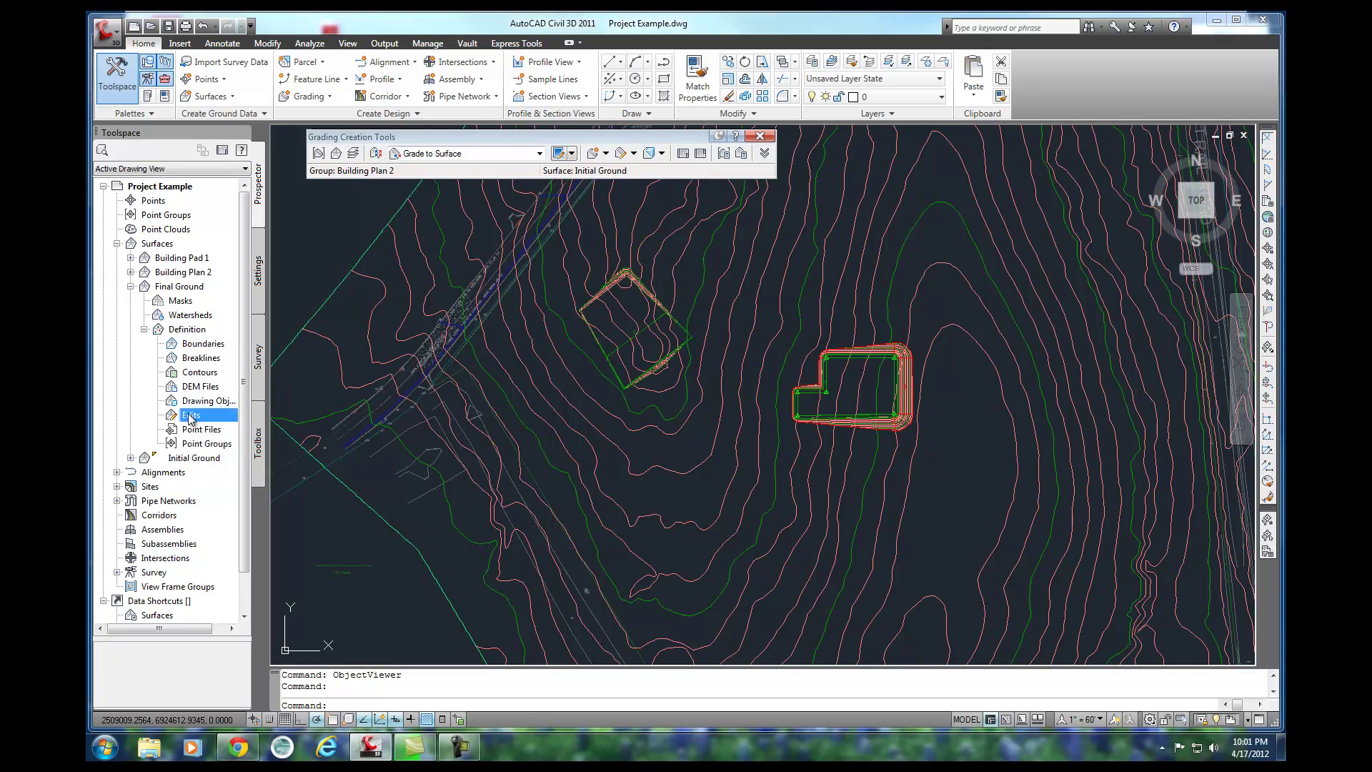
right_click(211, 421)
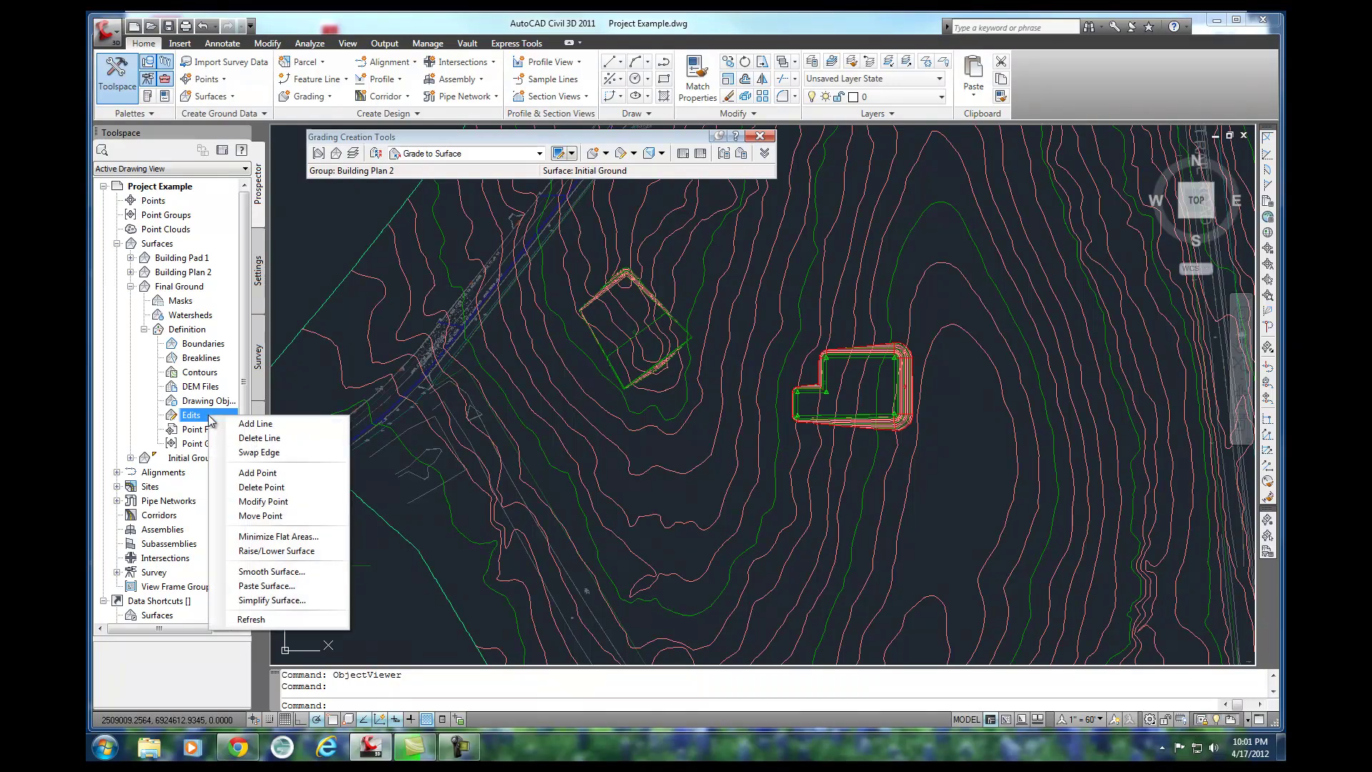
click(272, 585)
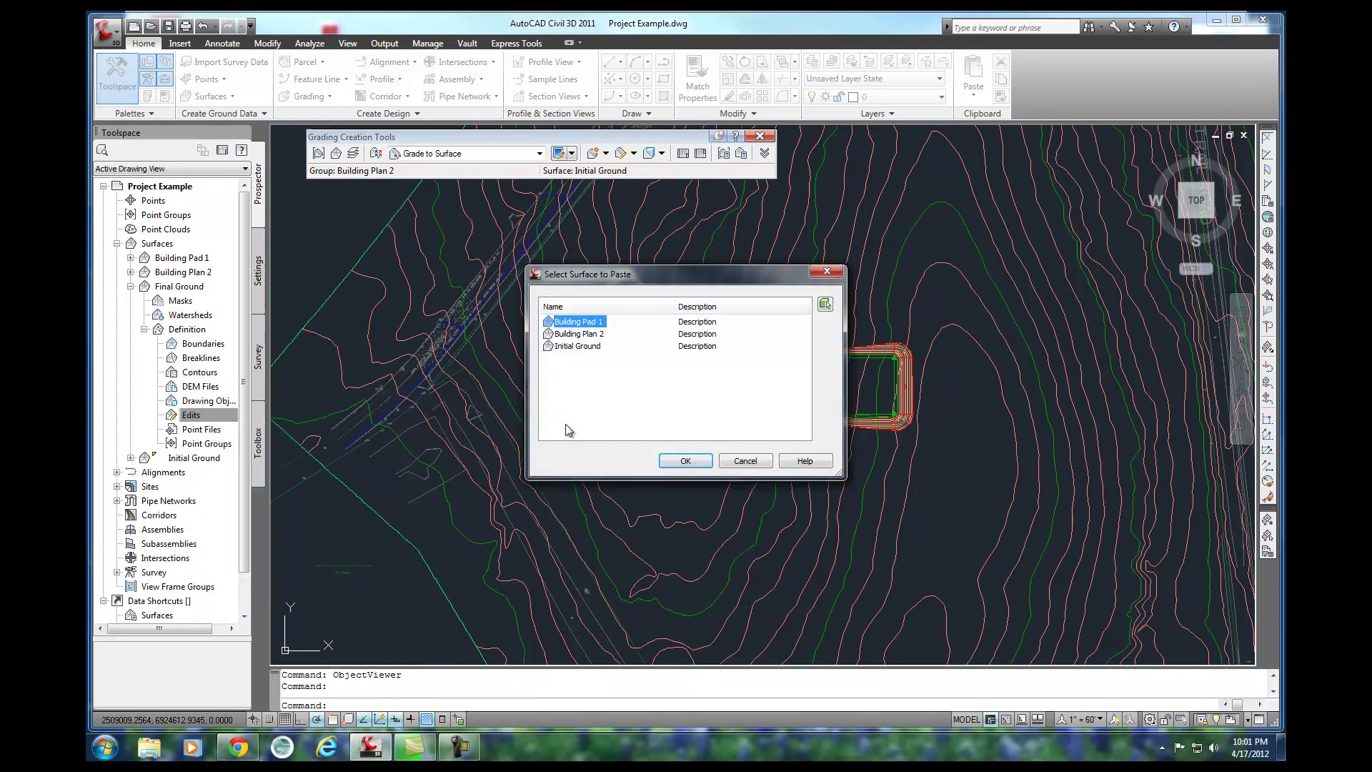
click(569, 348)
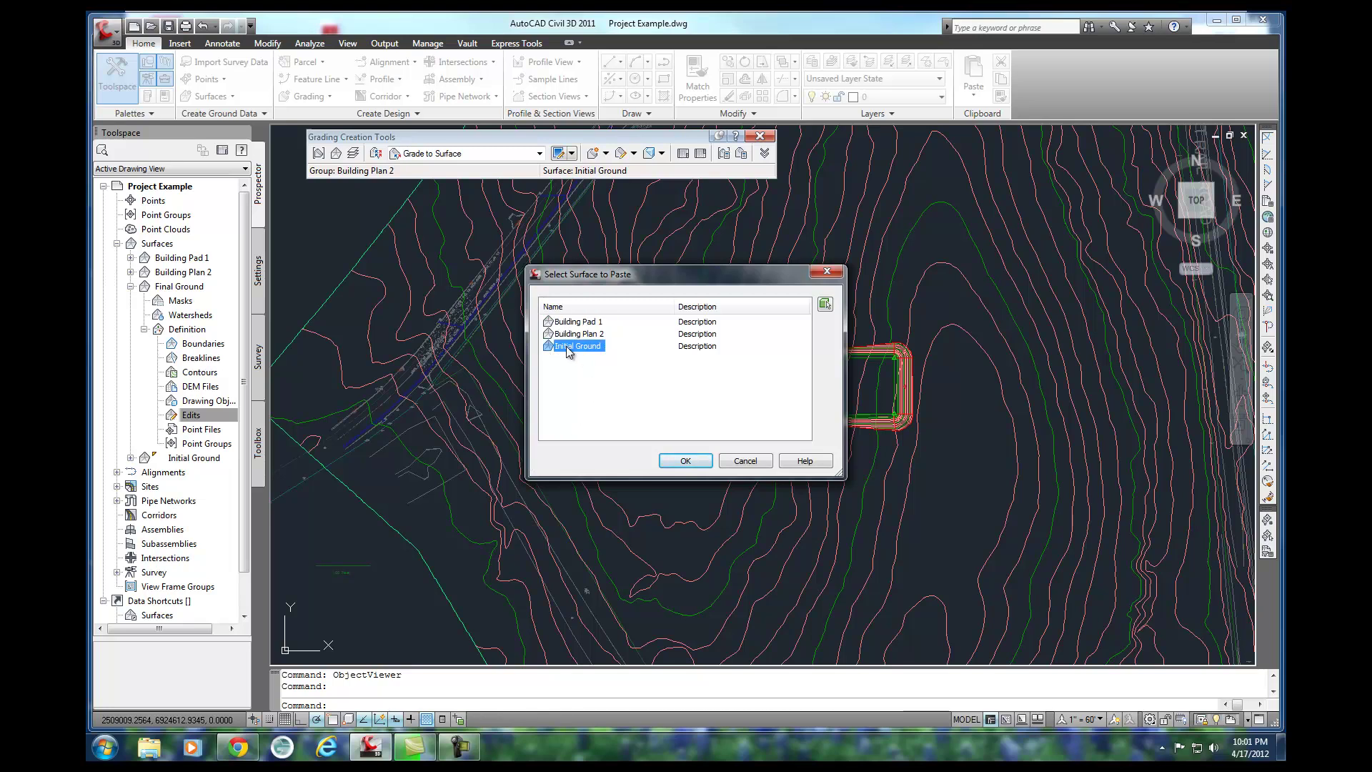
click(684, 461)
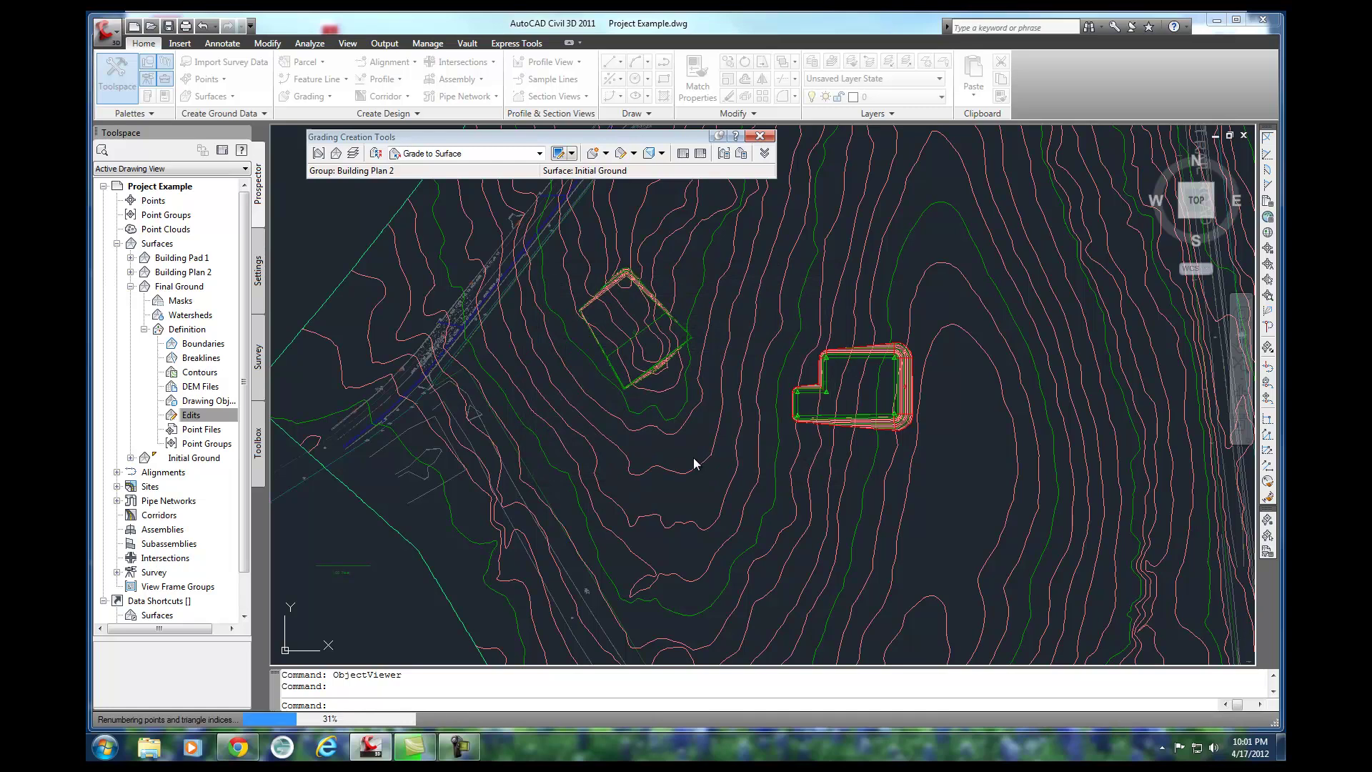
- Paste the Building Pad 1 surface into the Final Ground surface's edits
click(194, 416)
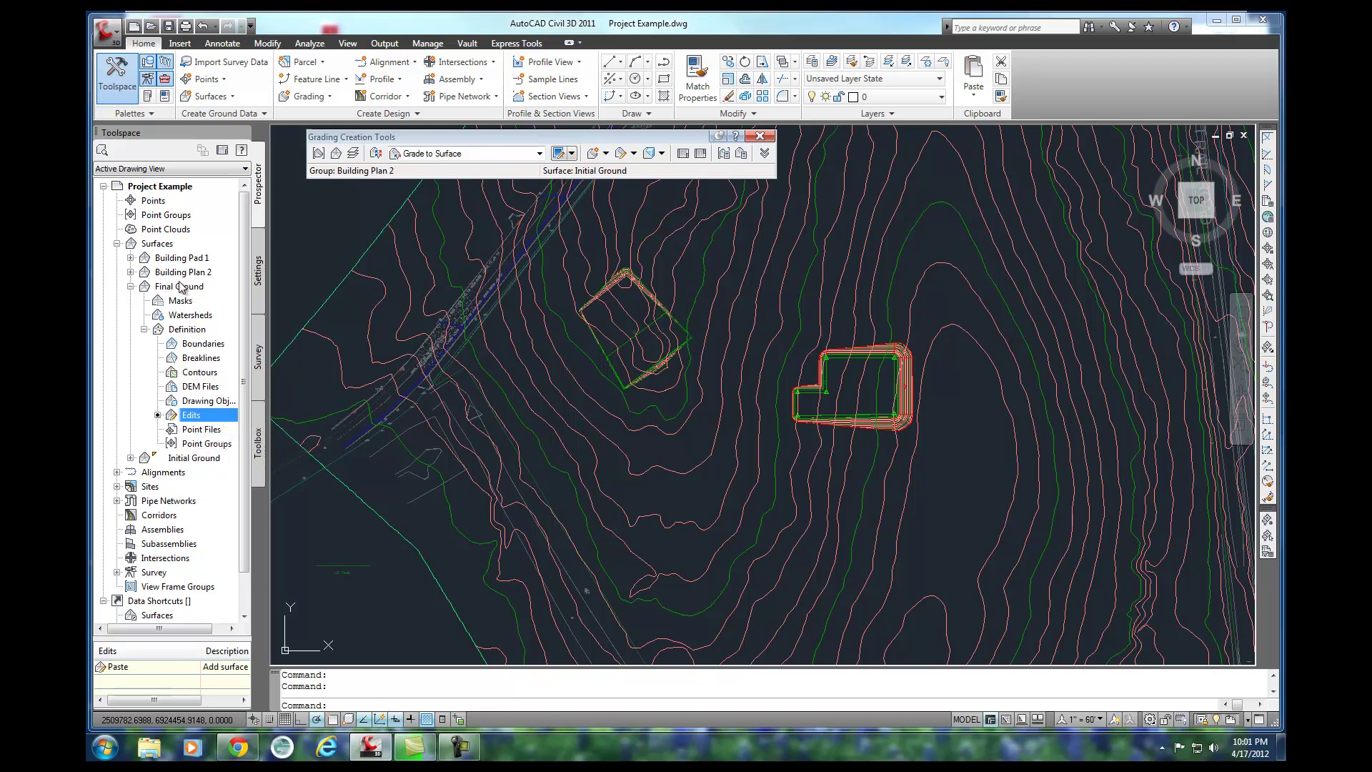
right_click(213, 420)
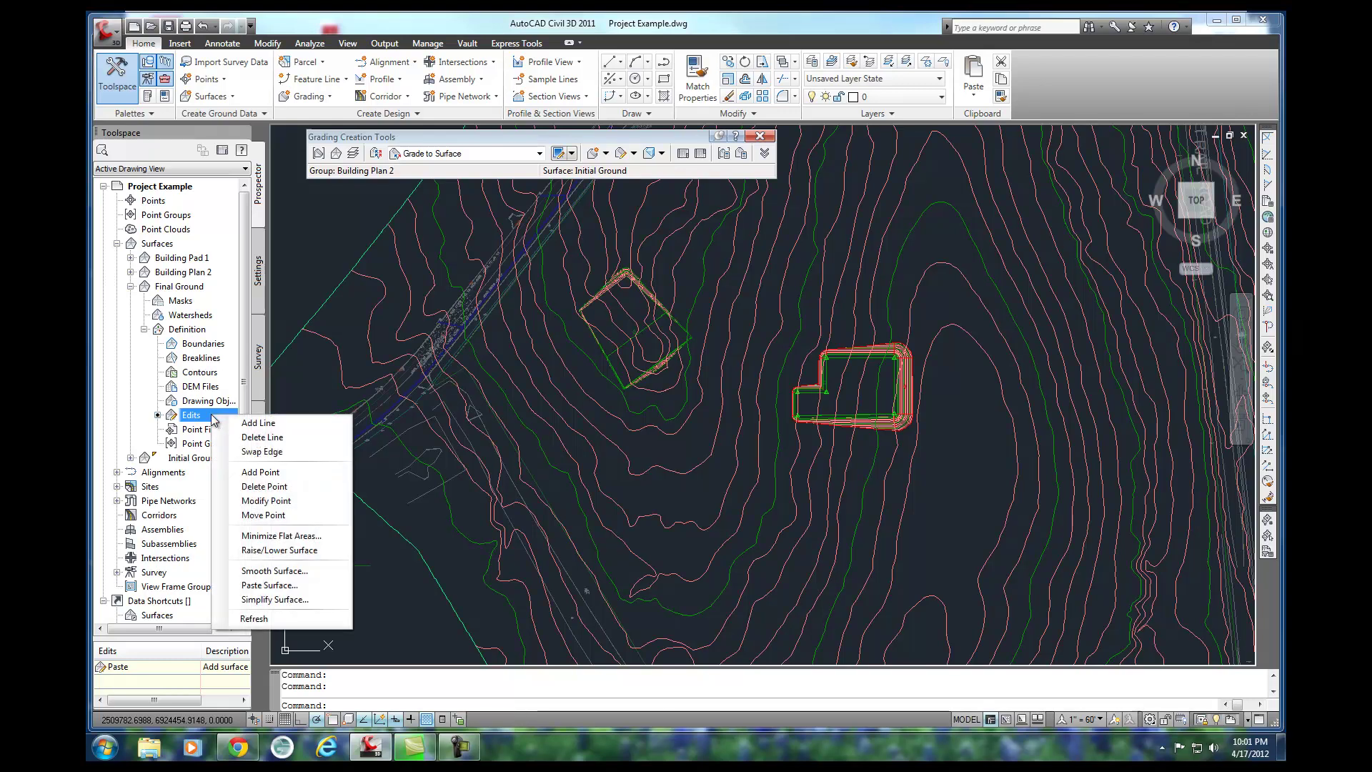
click(308, 585)
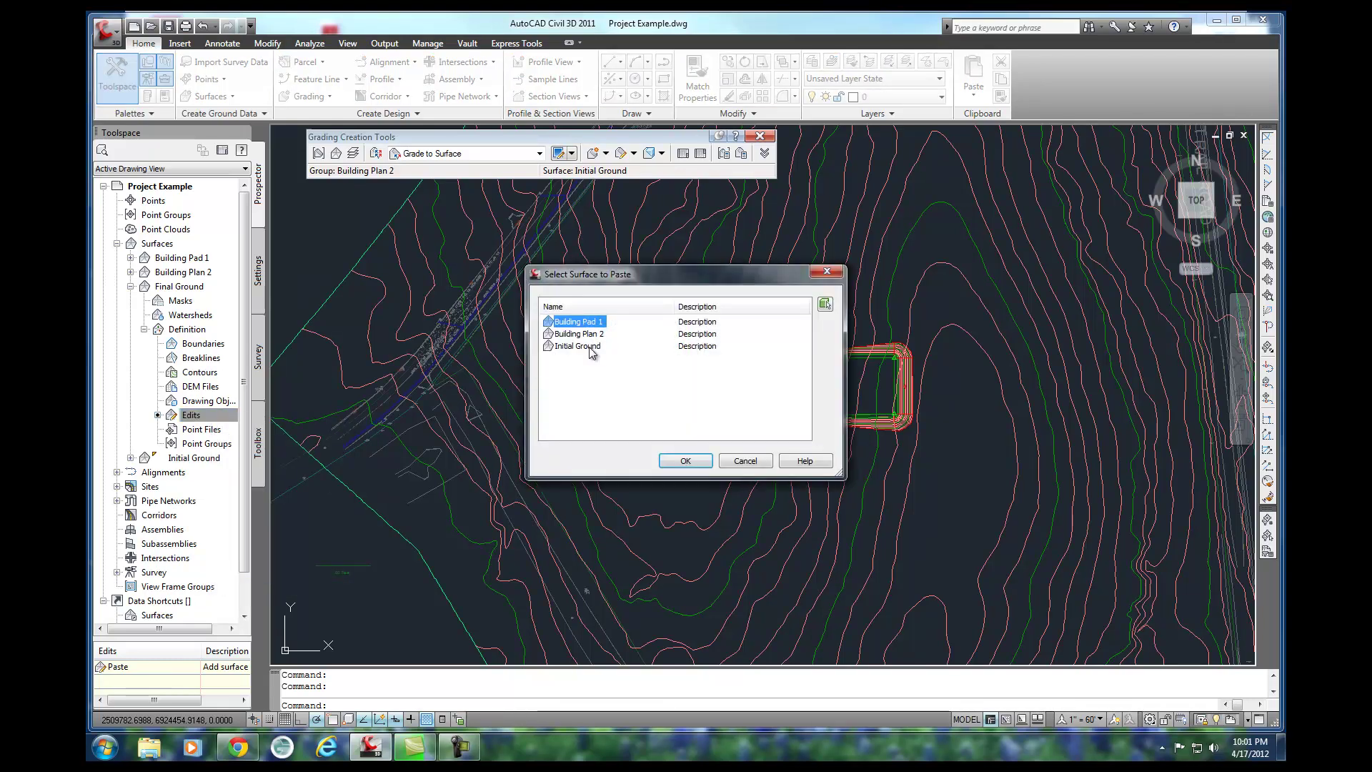
click(686, 460)
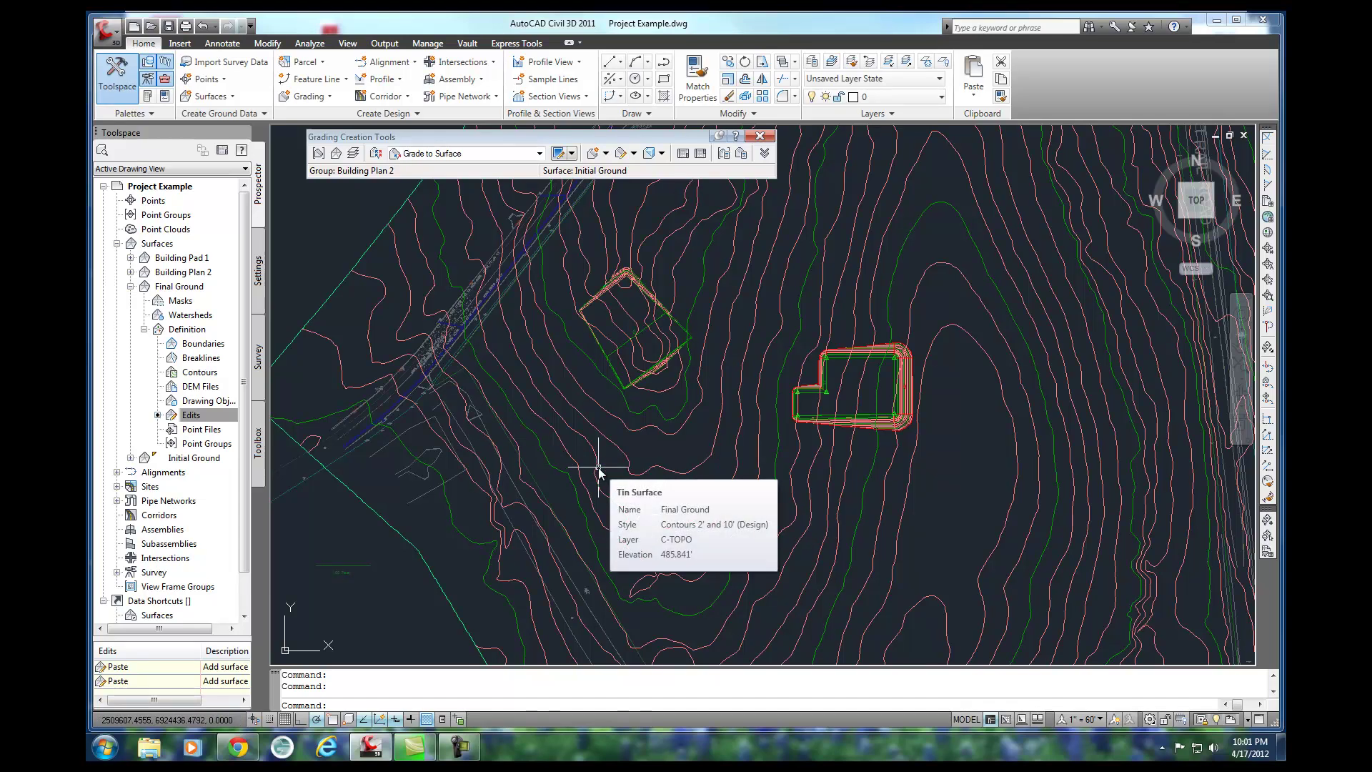
- Paste the Building Plan 2 surface into the Final Ground surface's edits
click(192, 415)
right_click(212, 420)
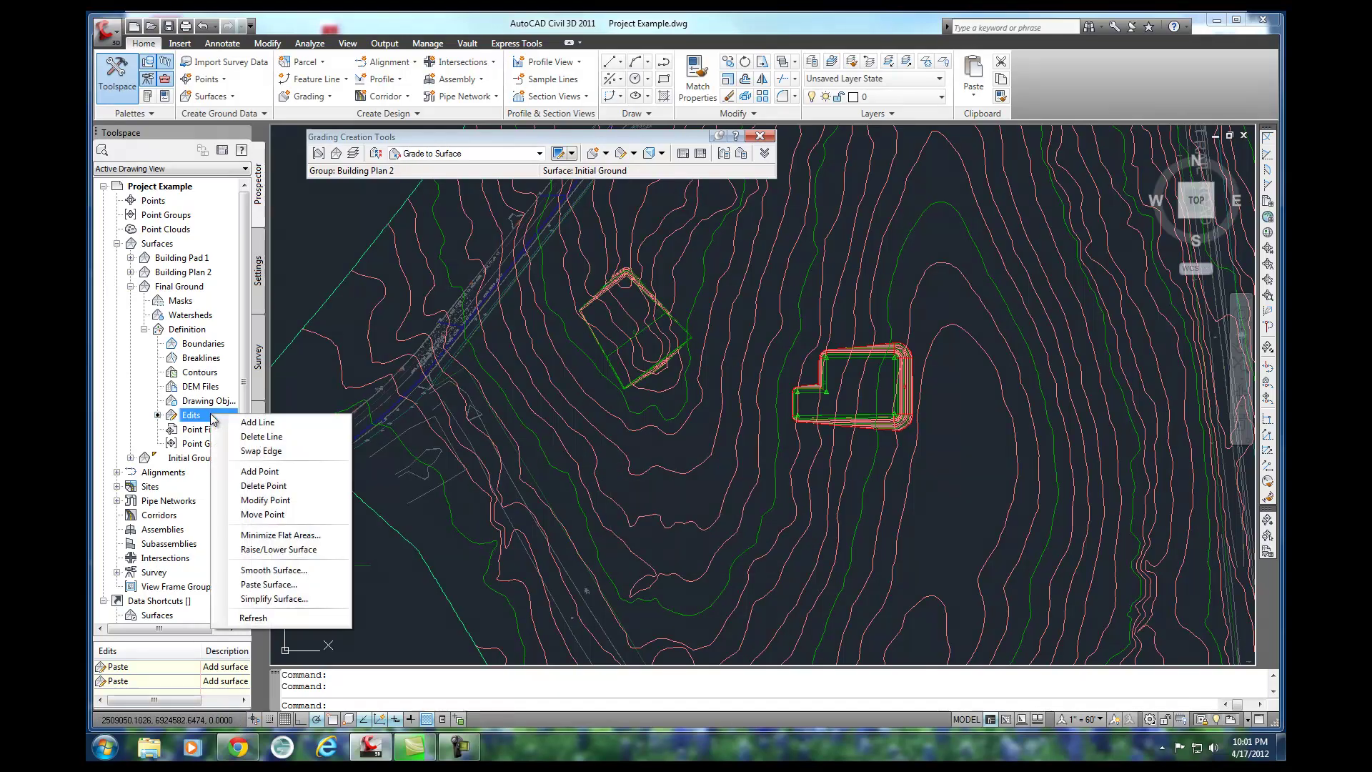
click(283, 584)
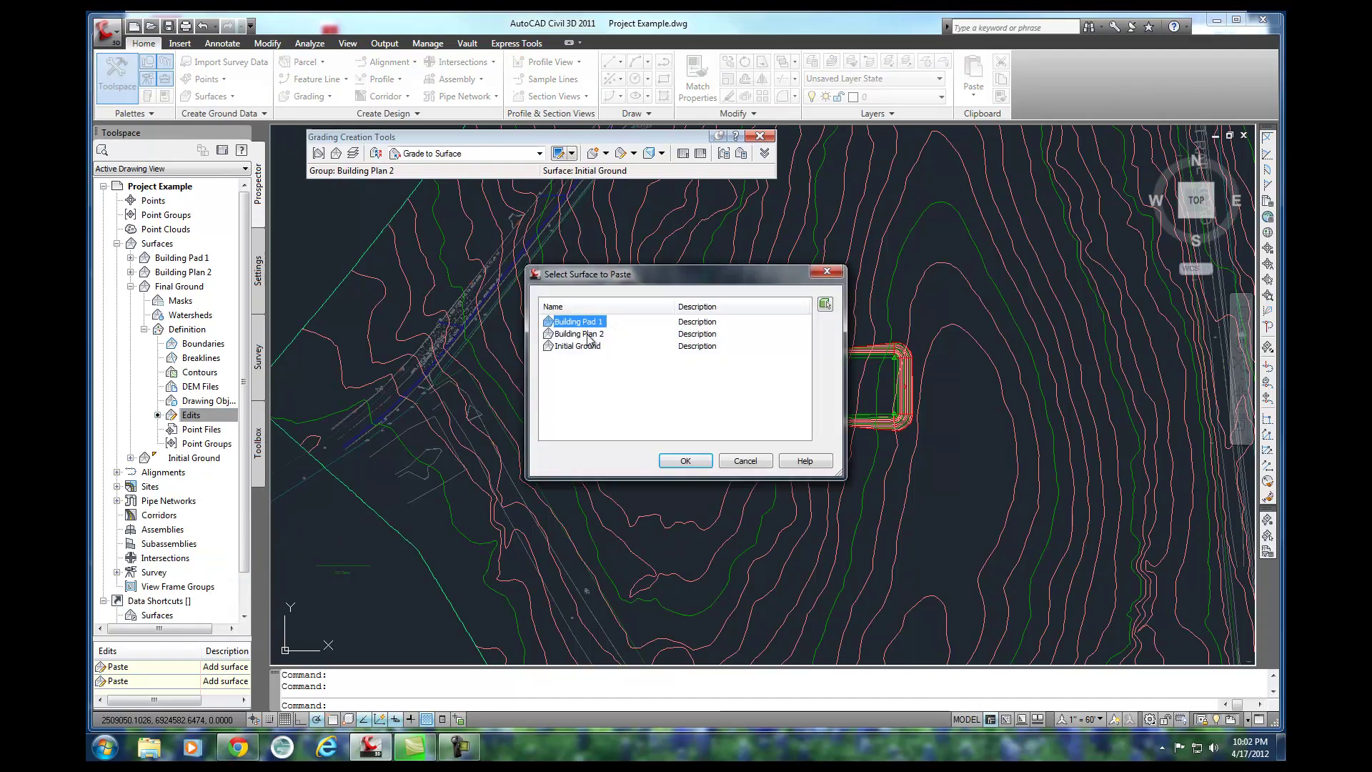
click(589, 334)
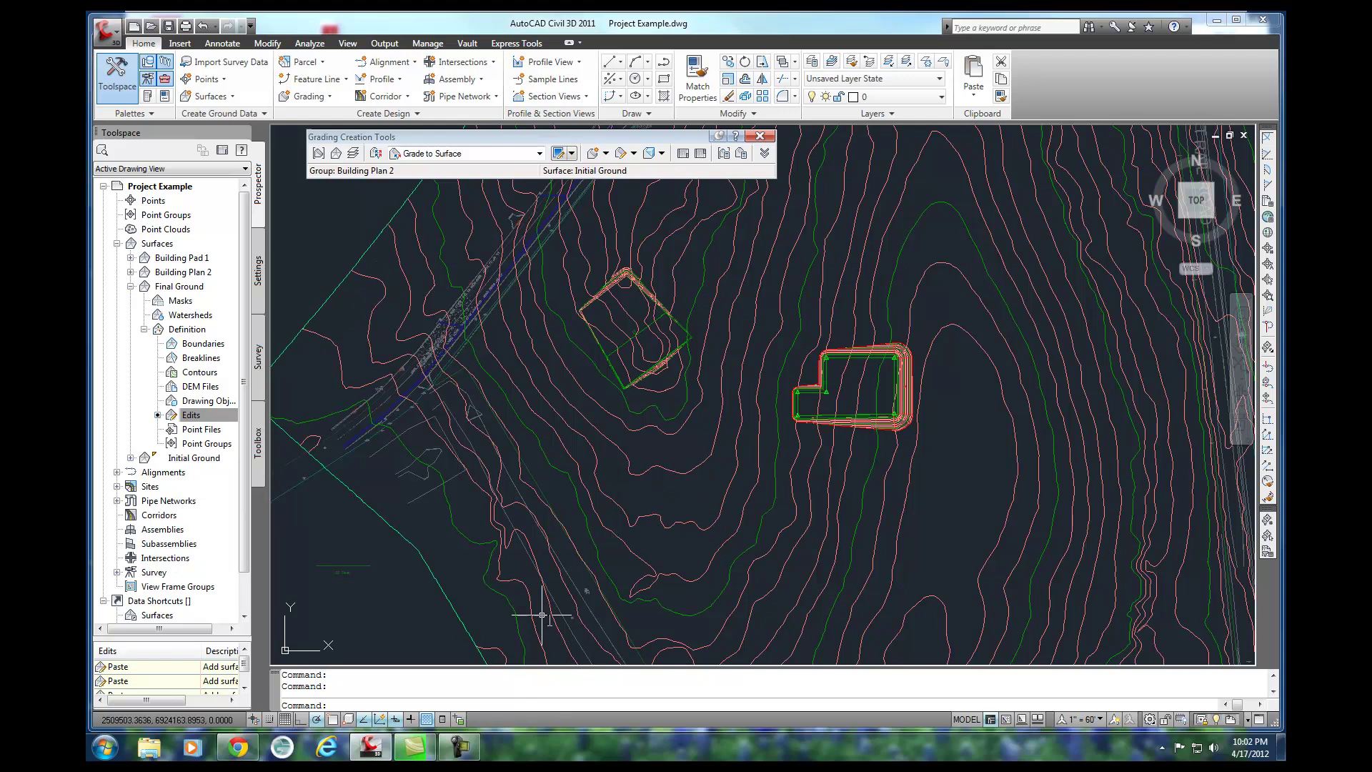
- Collapse the Final Ground branch, select the Final Ground surface and open it in the Object Viewer
click(144, 329)
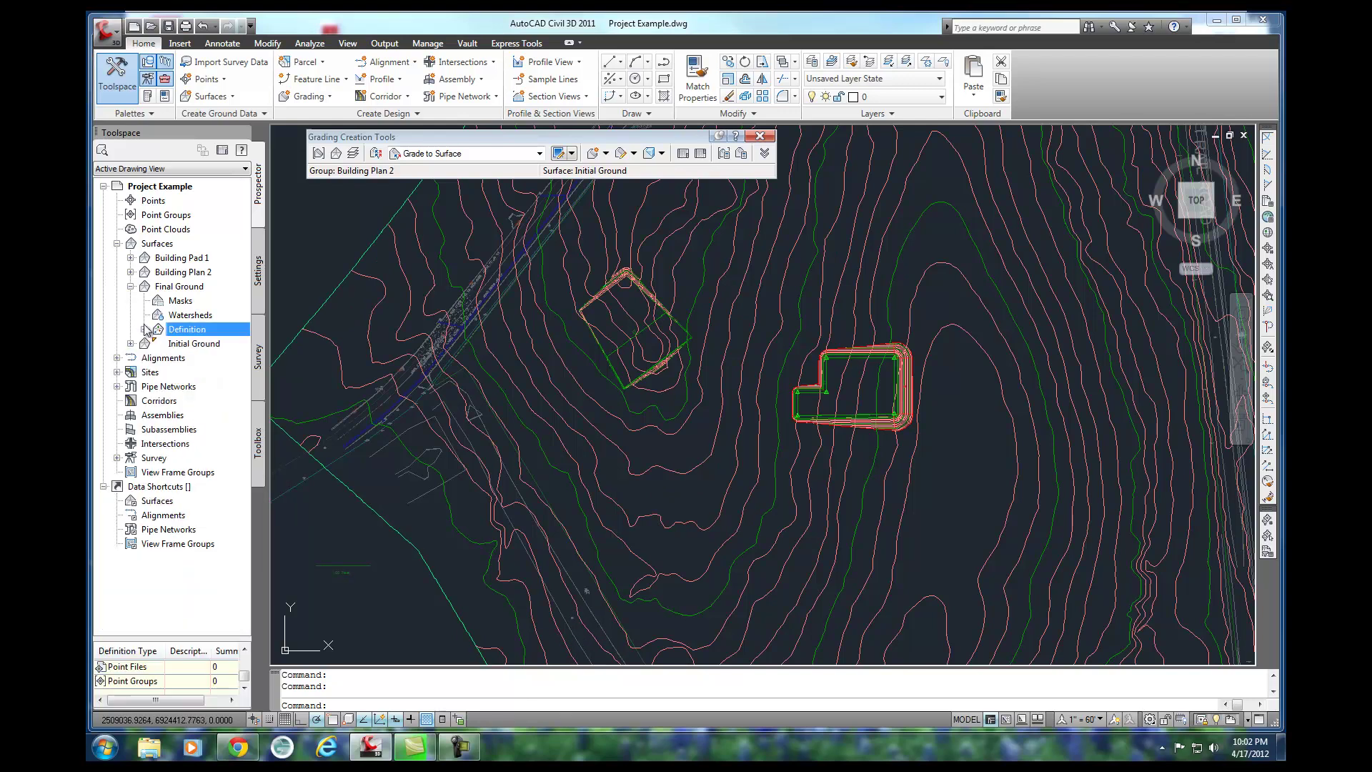
click(132, 286)
right_click(172, 287)
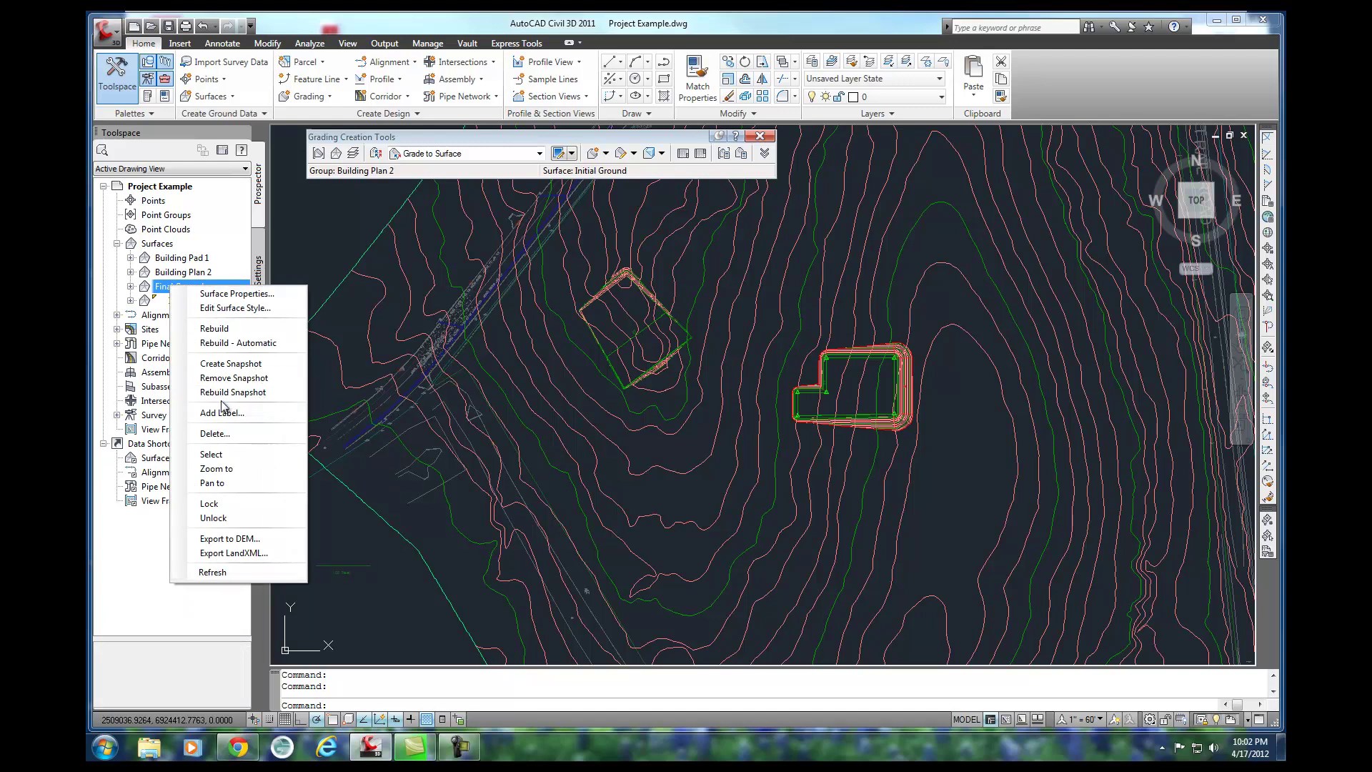
click(240, 455)
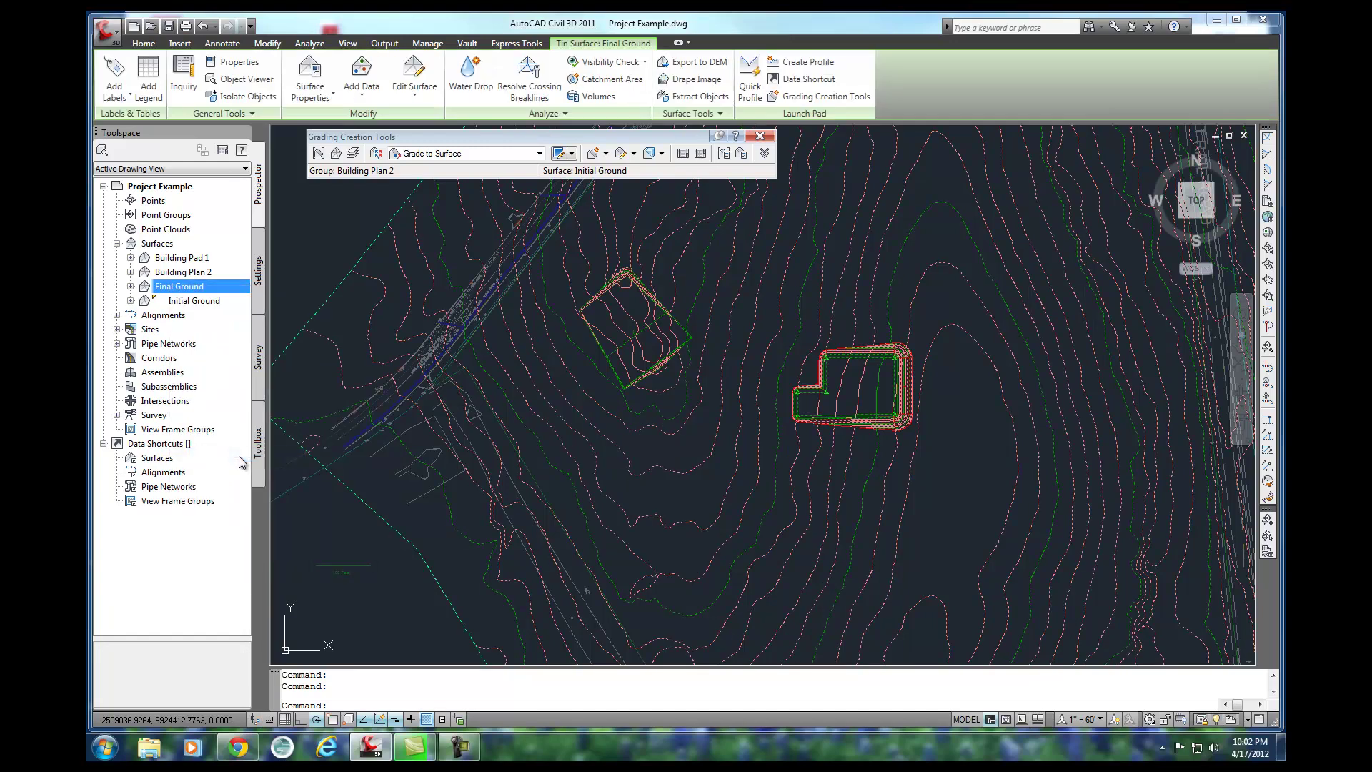
right_click(357, 484)
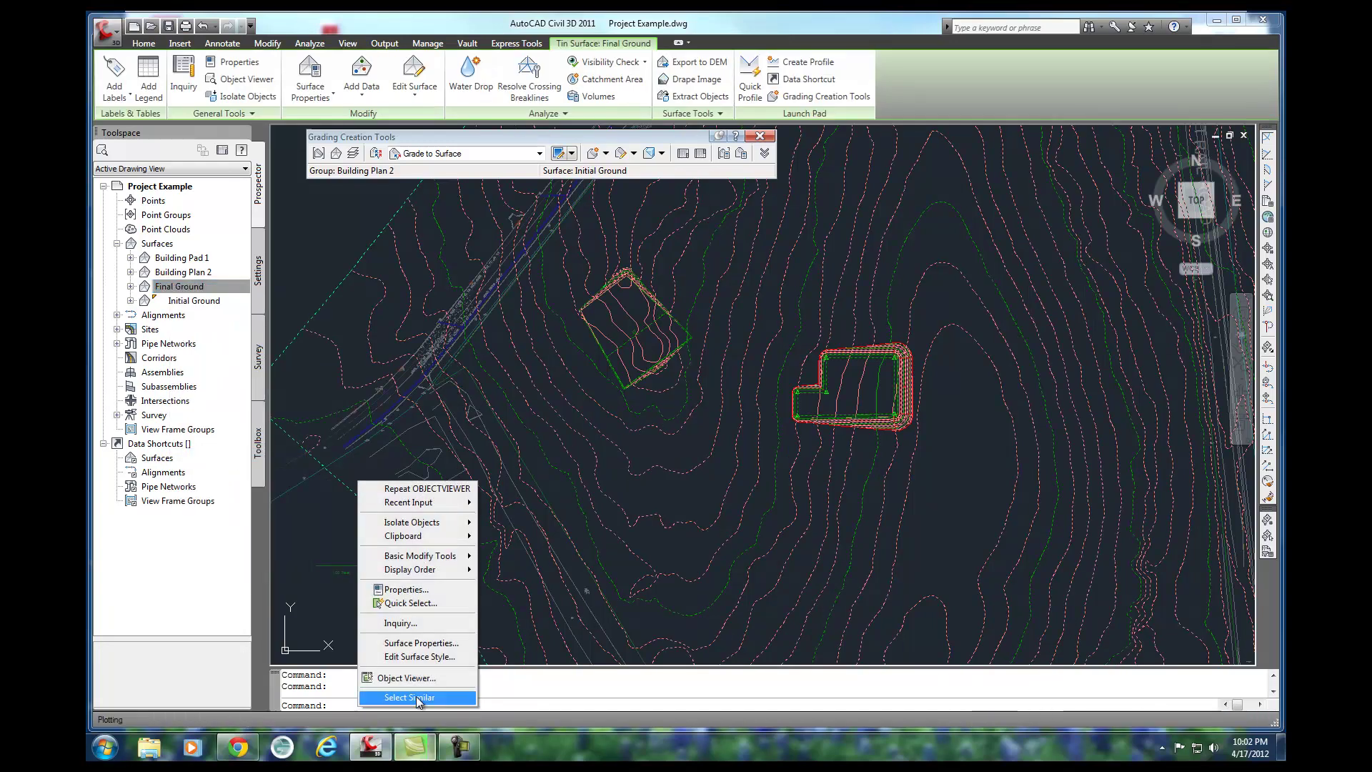
click(420, 676)
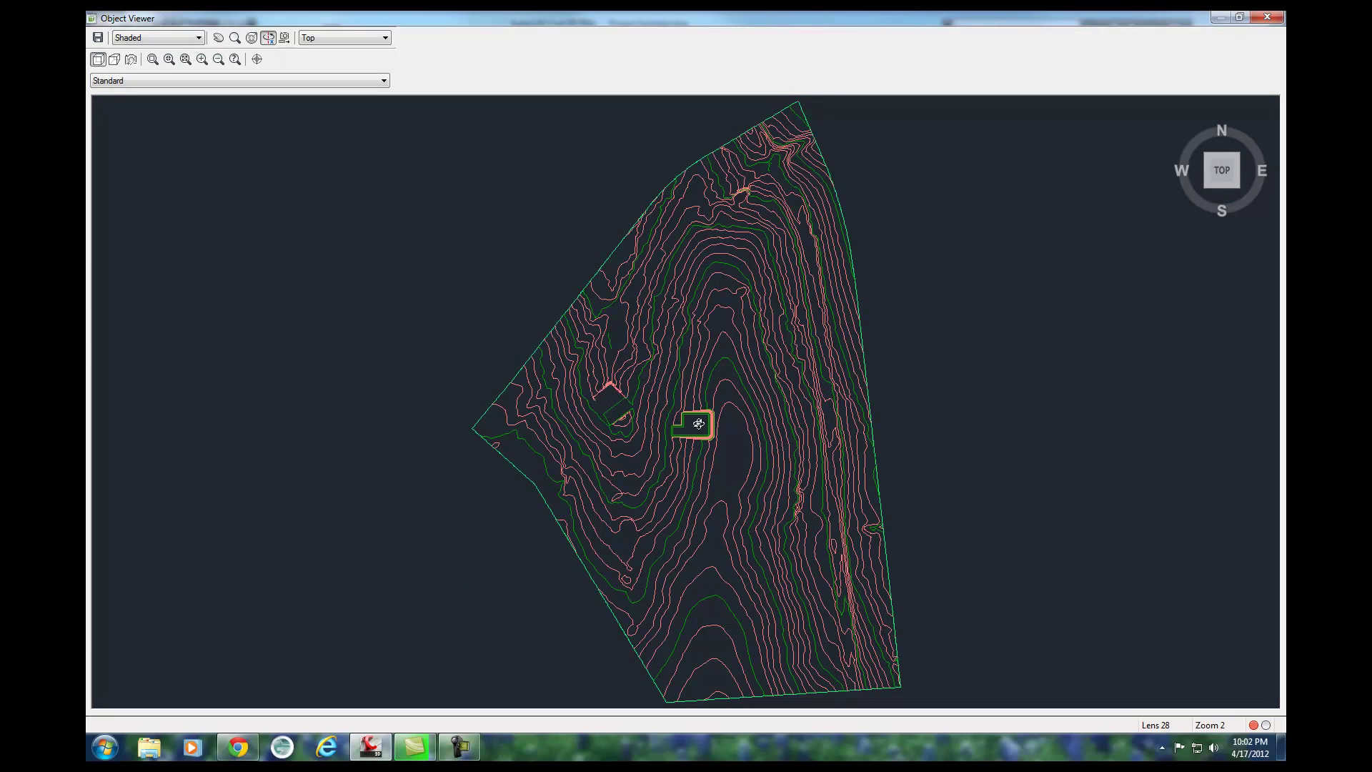
- Examine both building pads on Final Ground up close in a tilted southwest 3D view, and close the viewer
click(1206, 185)
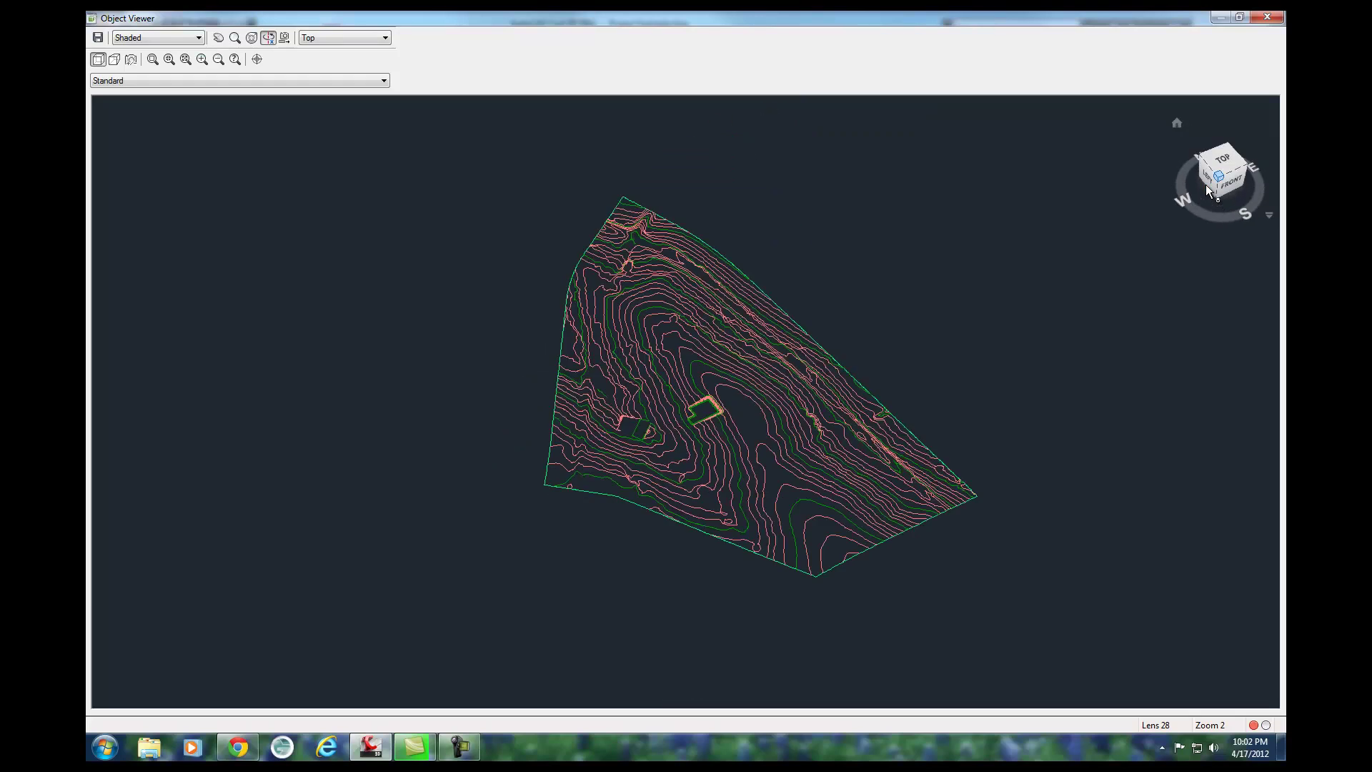
scroll(676, 458, up, 5)
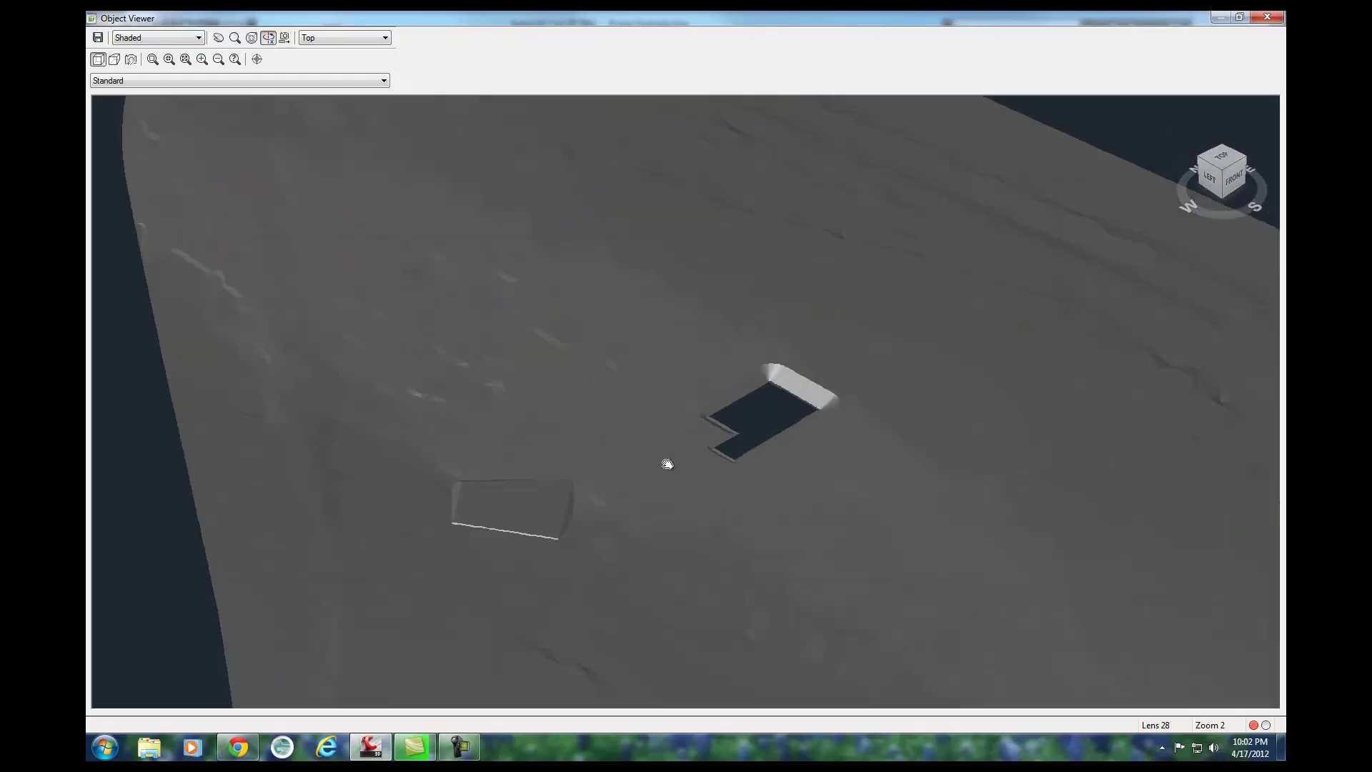
scroll(708, 427, up, 2)
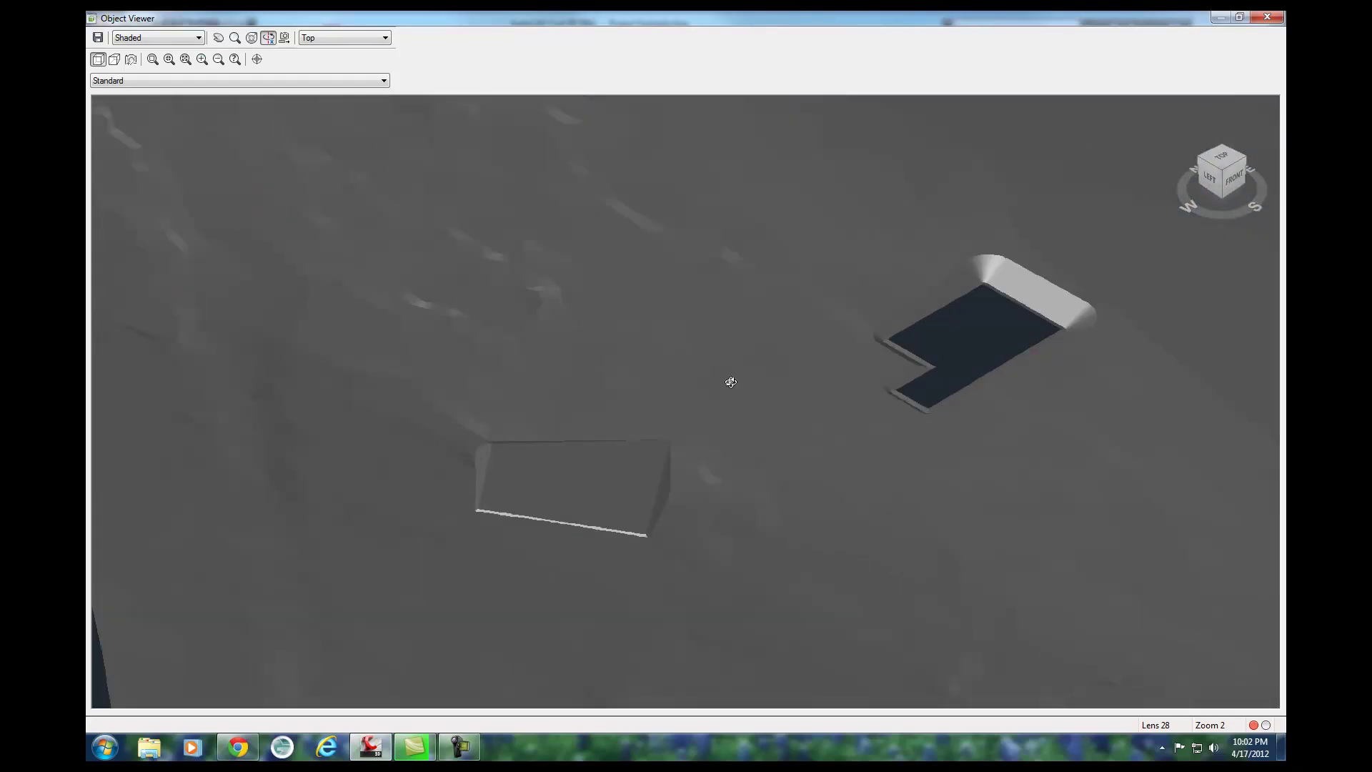
middle_drag(732, 362, 643, 379)
scroll(644, 376, up, 2)
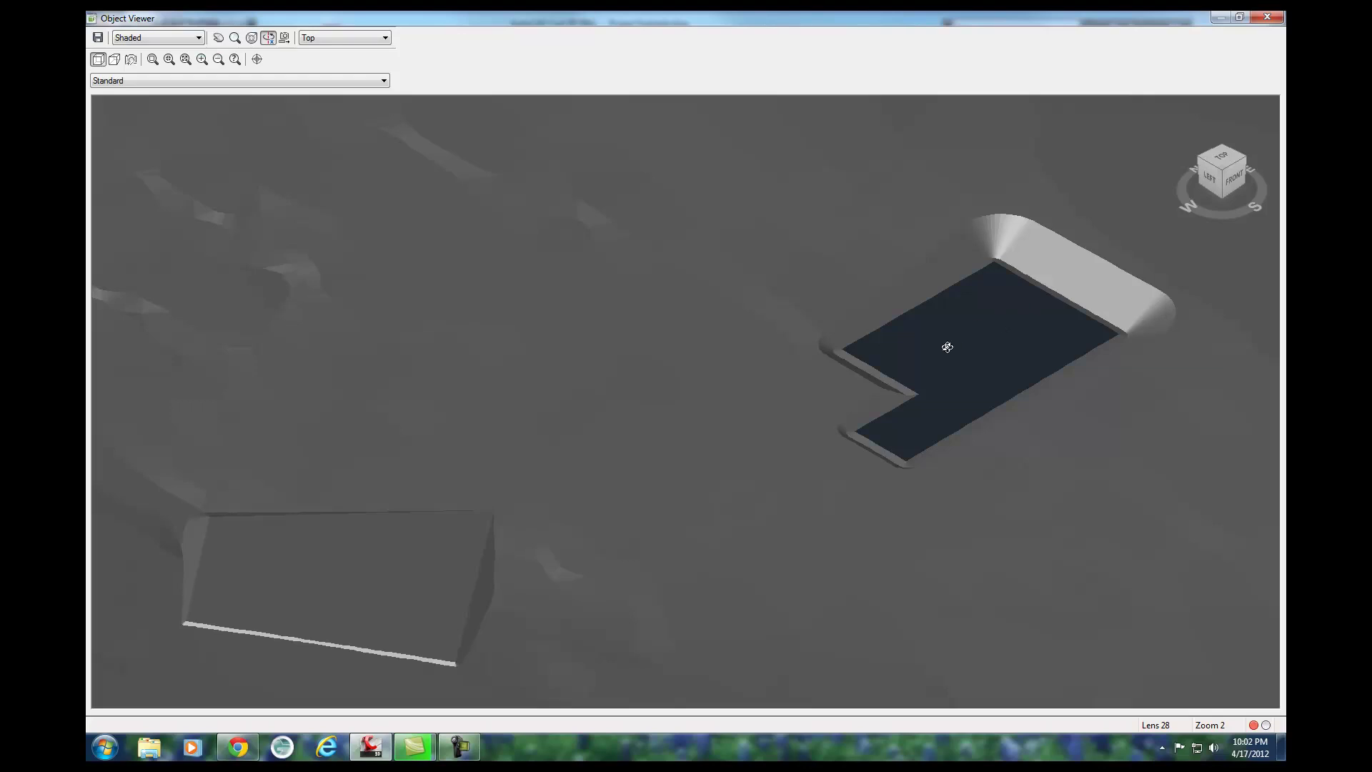
click(1267, 16)
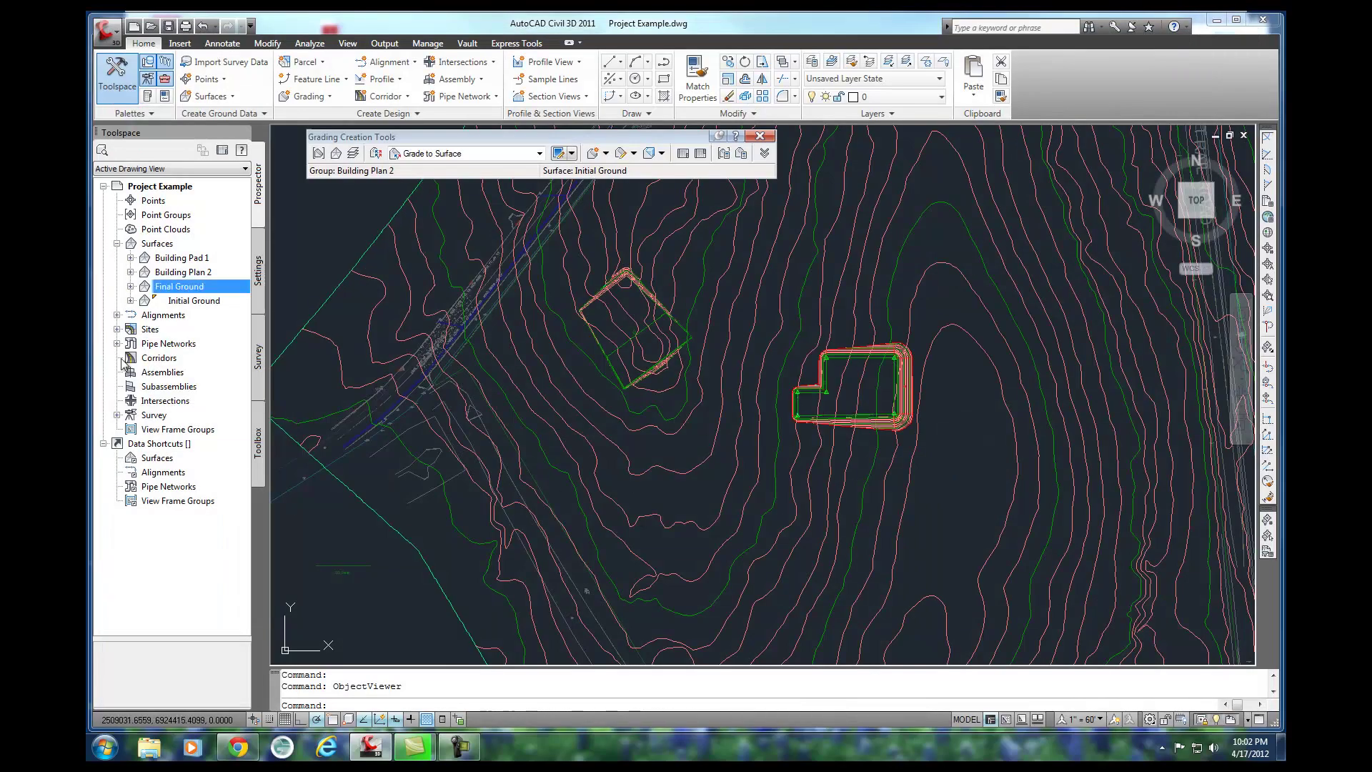
- Select the Final Ground surface and hide it in the drawing
right_click(172, 287)
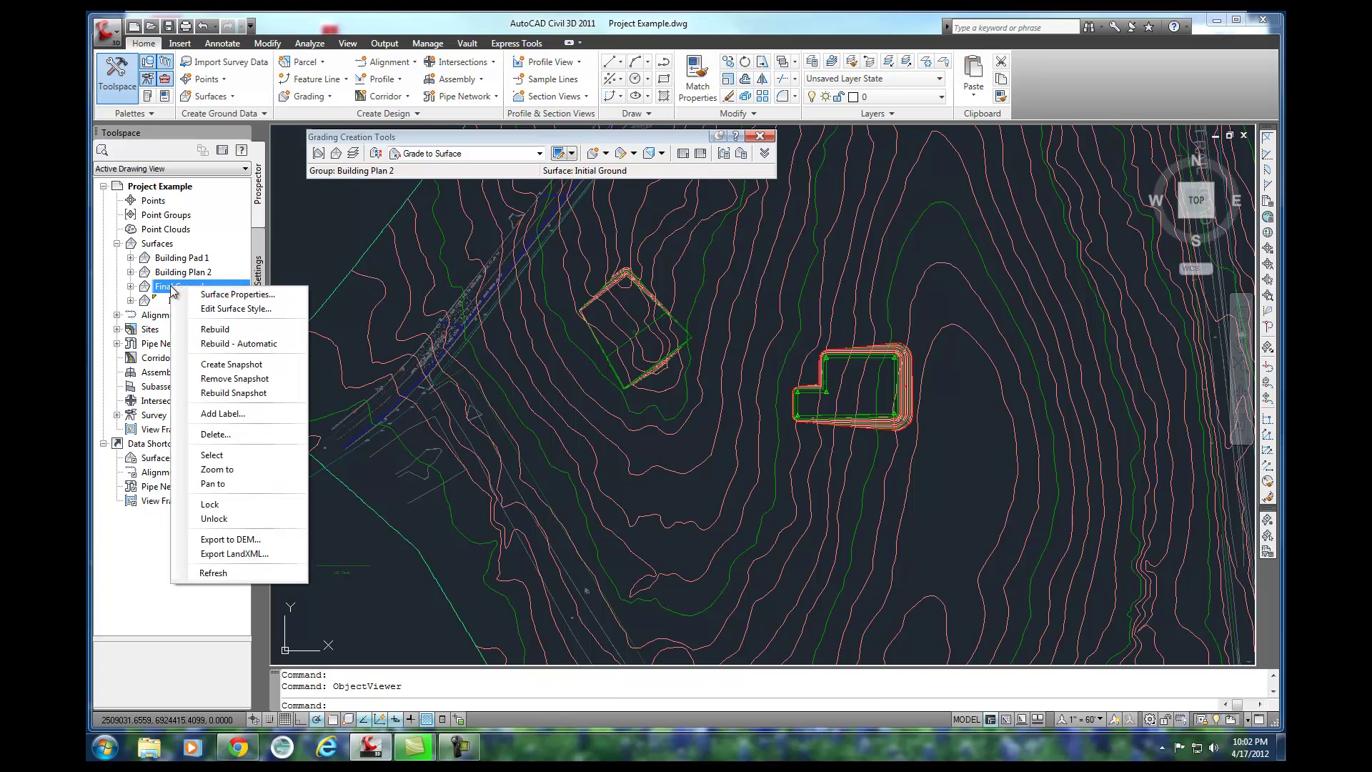
click(212, 455)
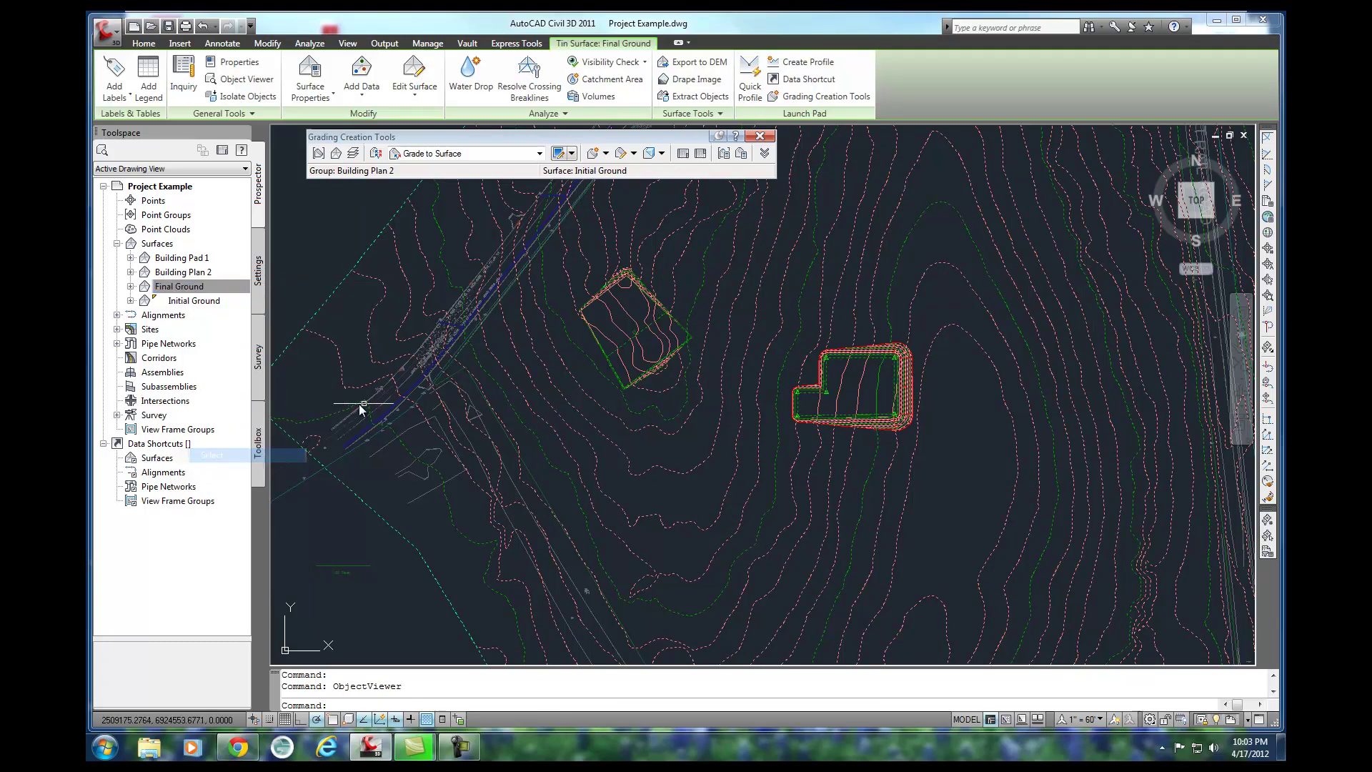
right_click(533, 429)
mouse_move(586, 466)
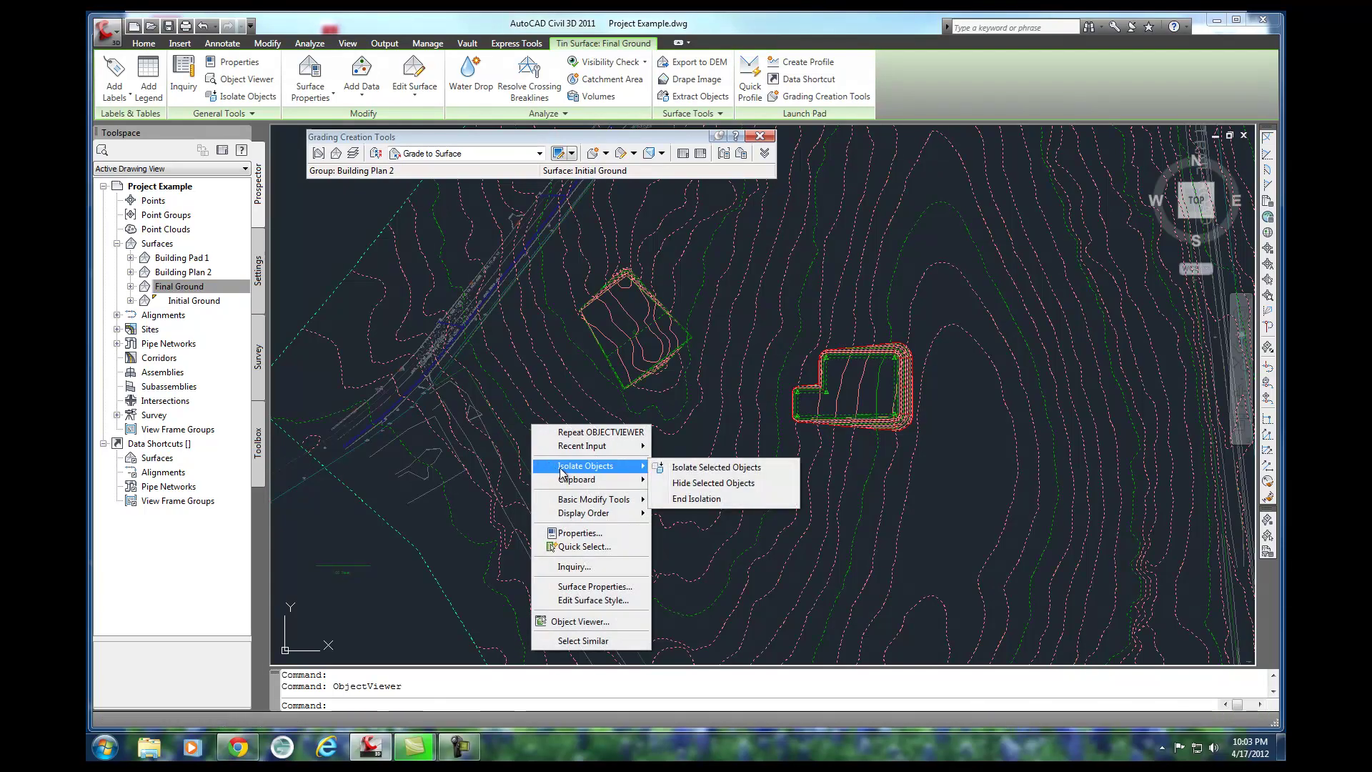
click(715, 481)
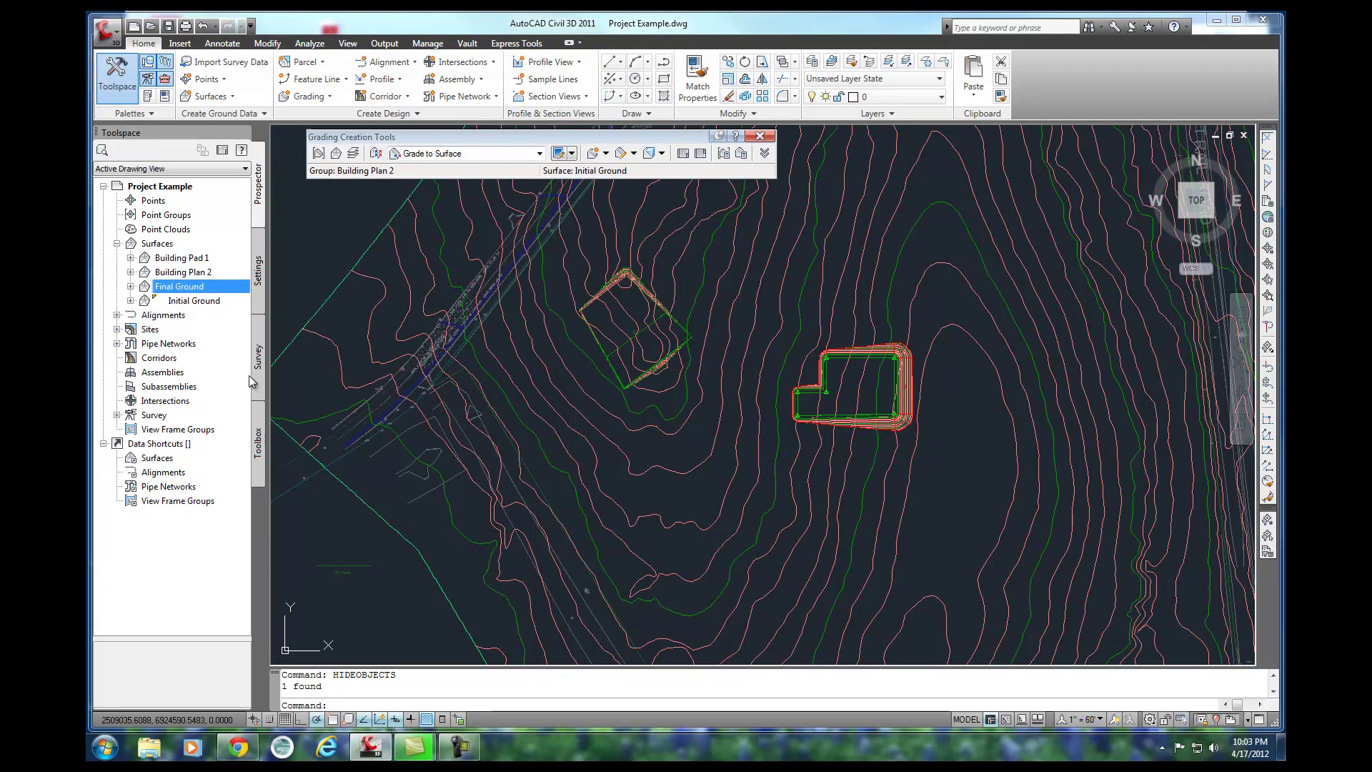
- Create a grading infill inside the L-shaped building pad of the Building Plan 2 group
click(428, 154)
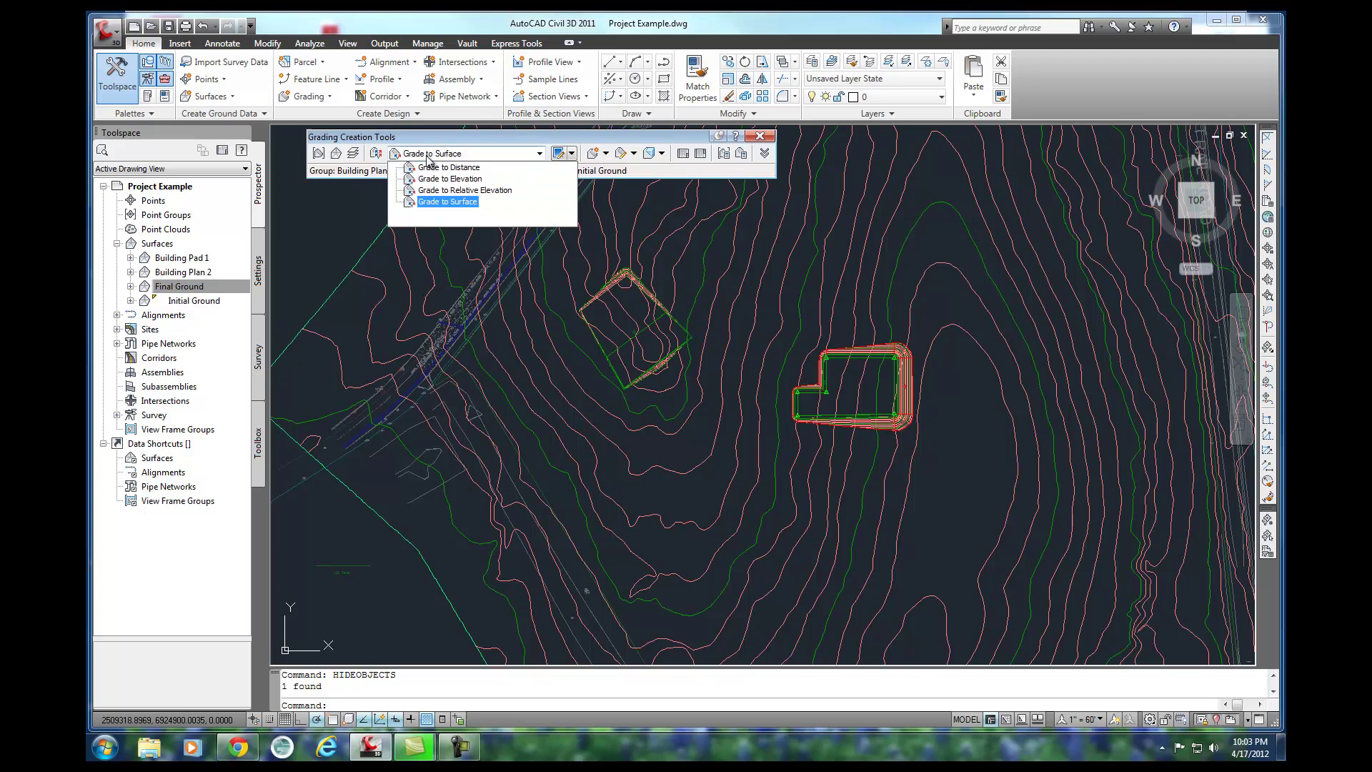
click(428, 155)
click(605, 153)
click(633, 213)
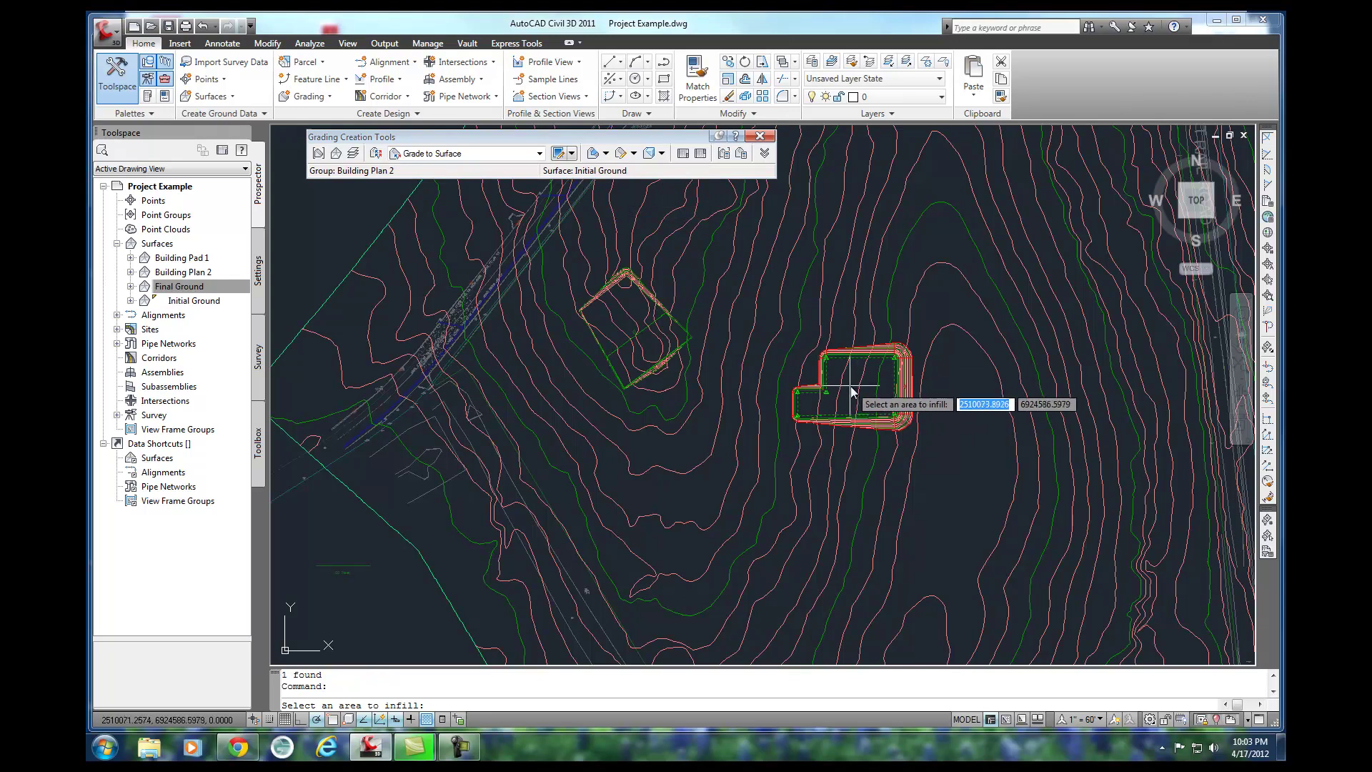
click(848, 384)
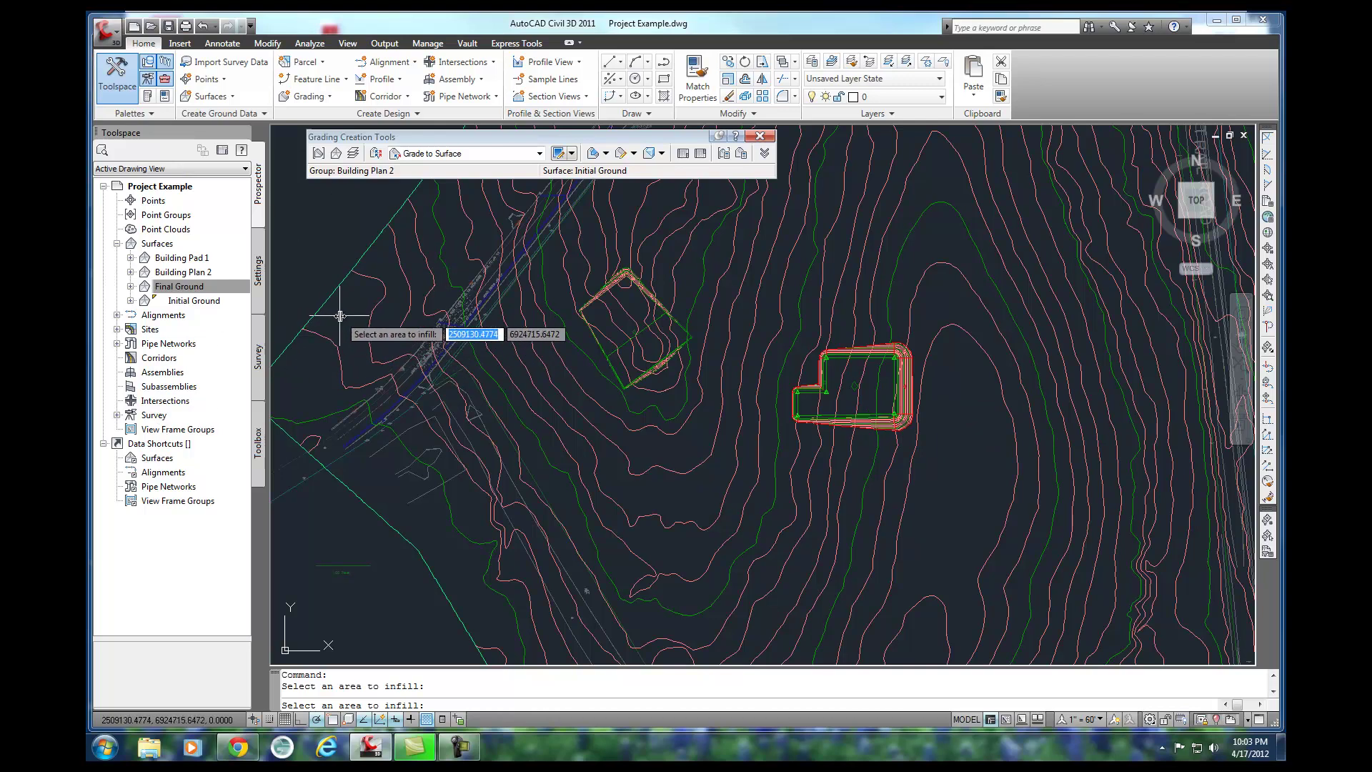
key(Return)
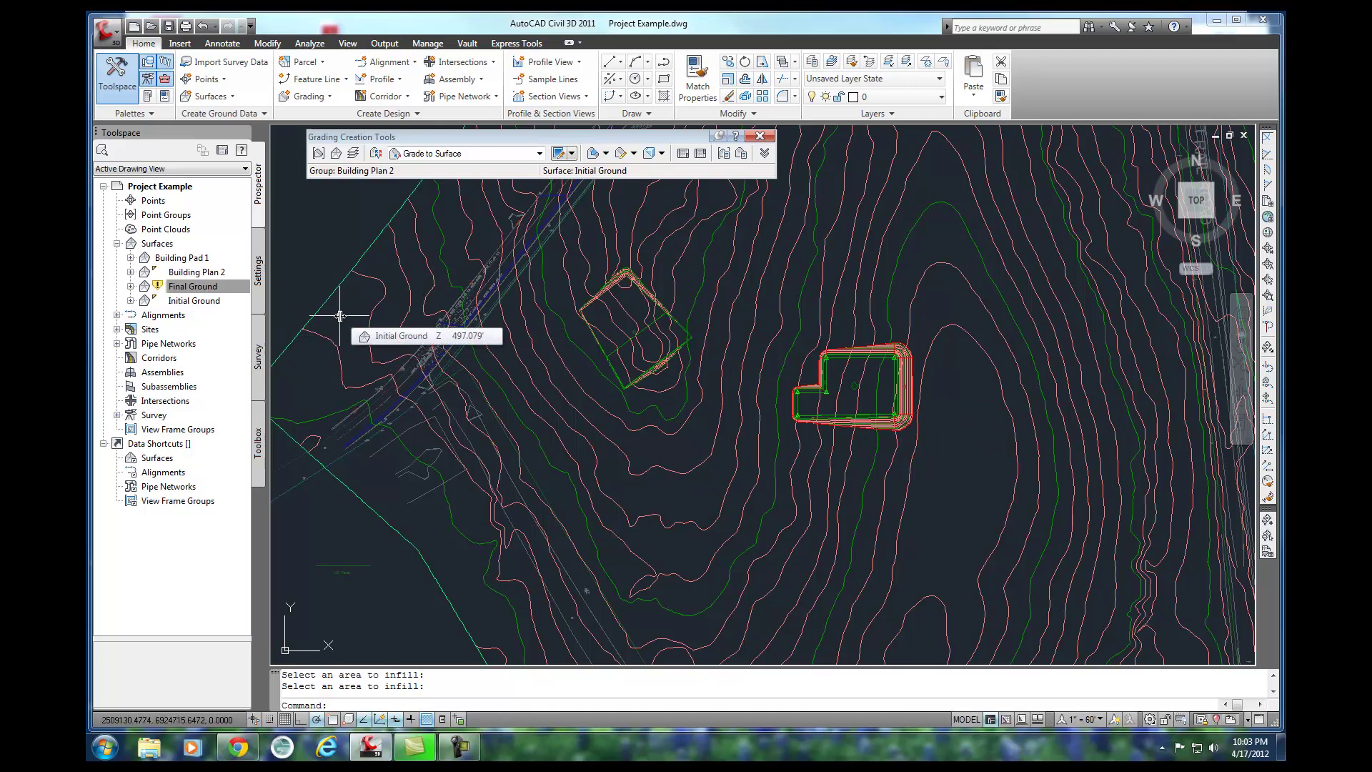
- End the object isolation to bring the hidden Final Ground surface back into the drawing
right_click(341, 319)
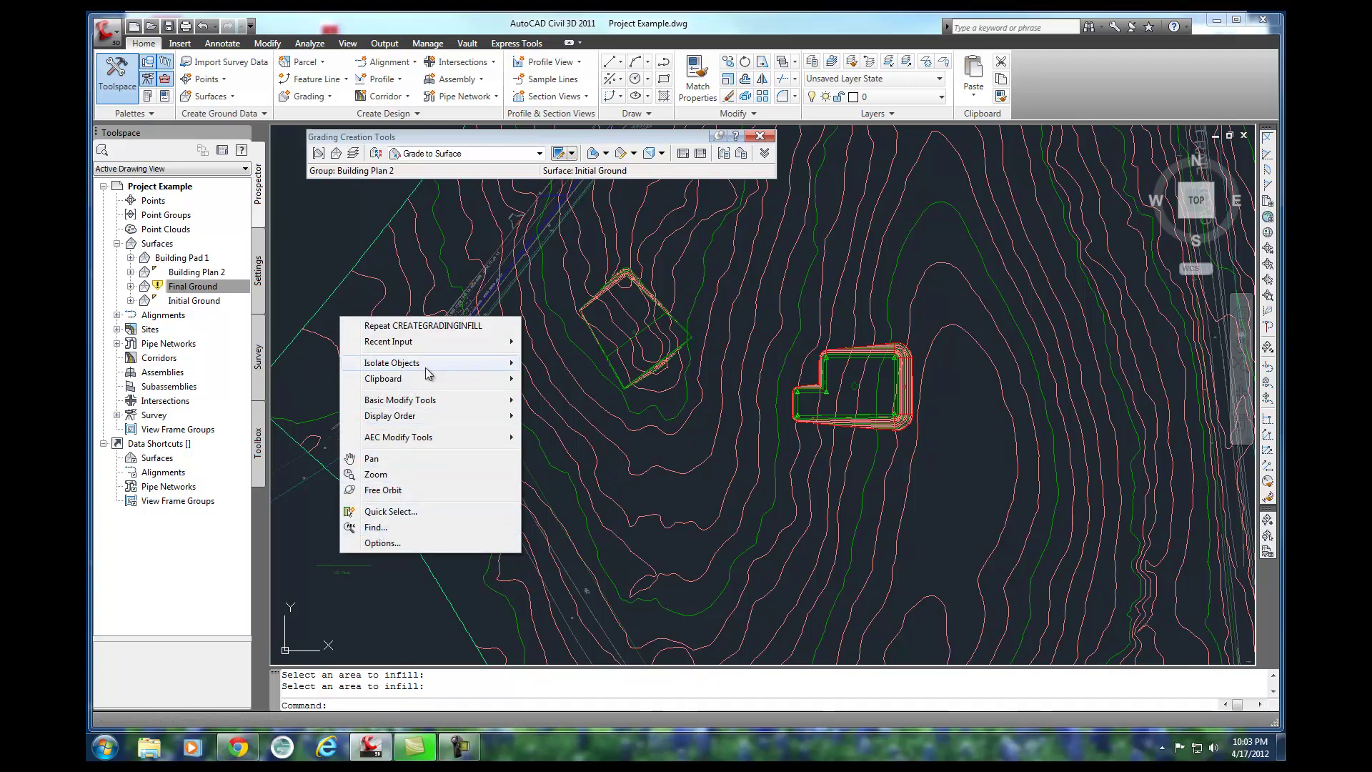
mouse_move(458, 363)
click(547, 396)
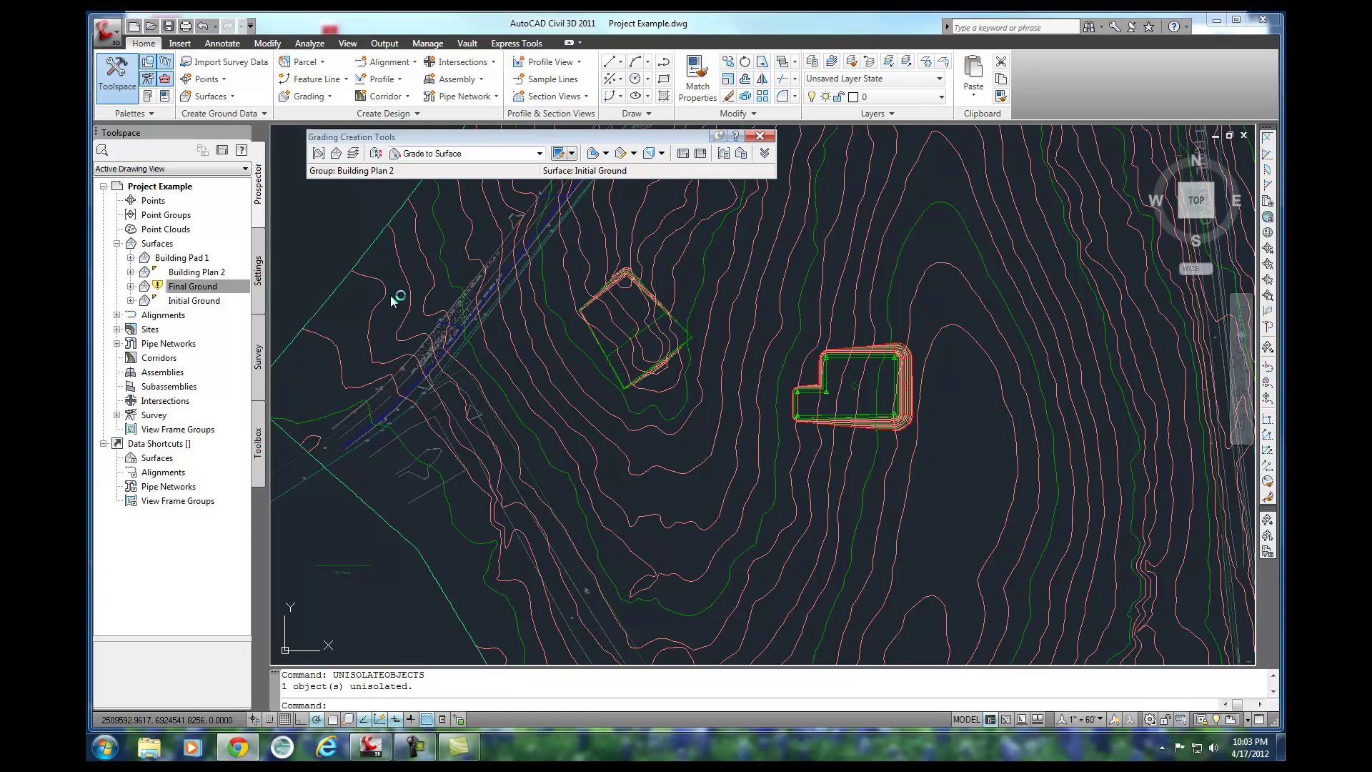
- Rebuild the out-of-date Final Ground surface to include the new infill
click(184, 287)
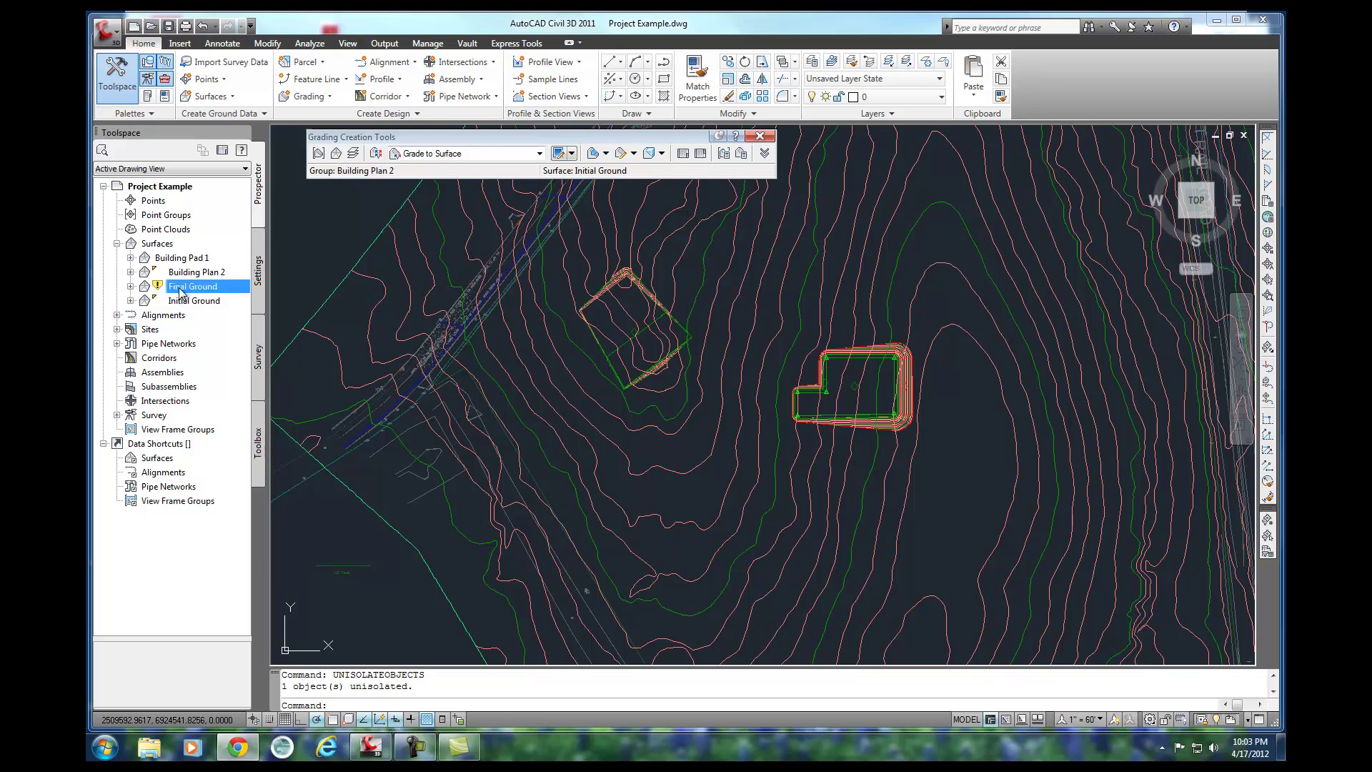
mouse_move(158, 289)
right_click(184, 289)
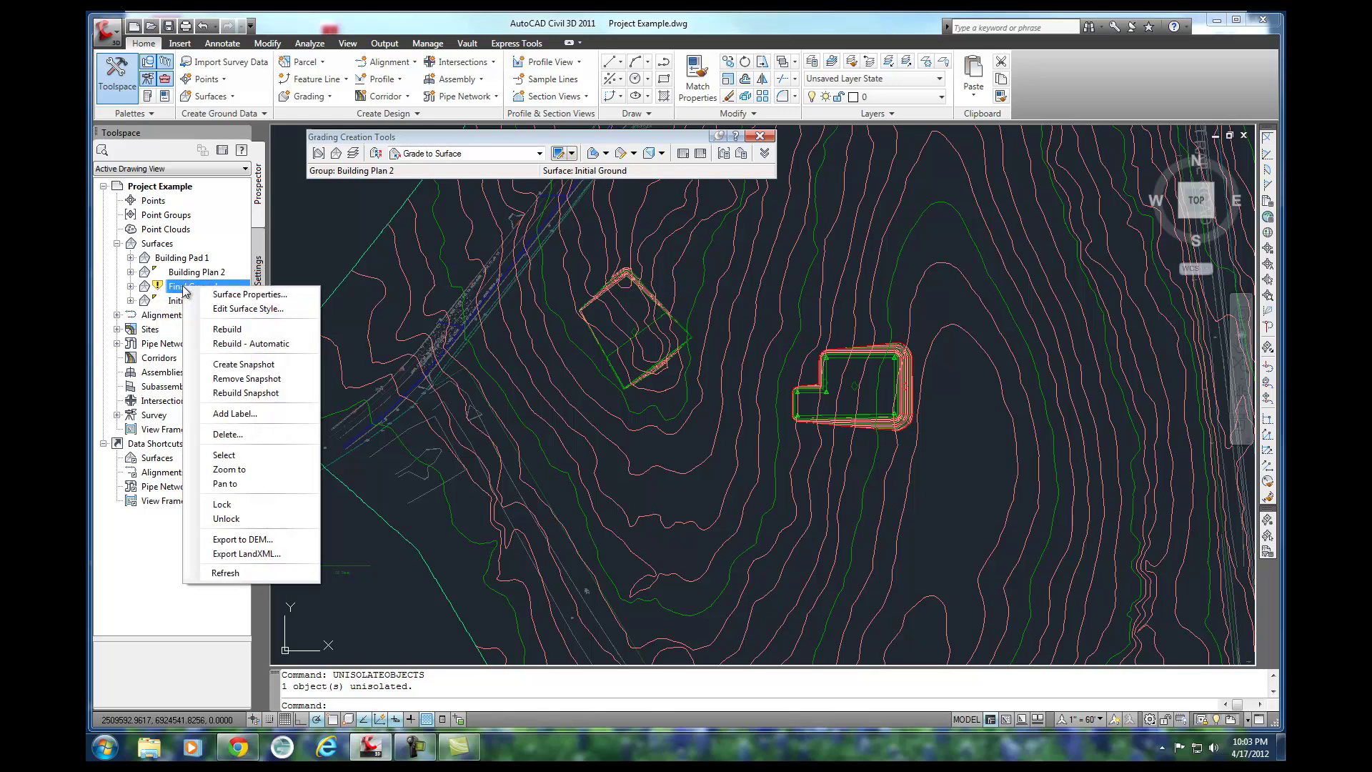
click(226, 330)
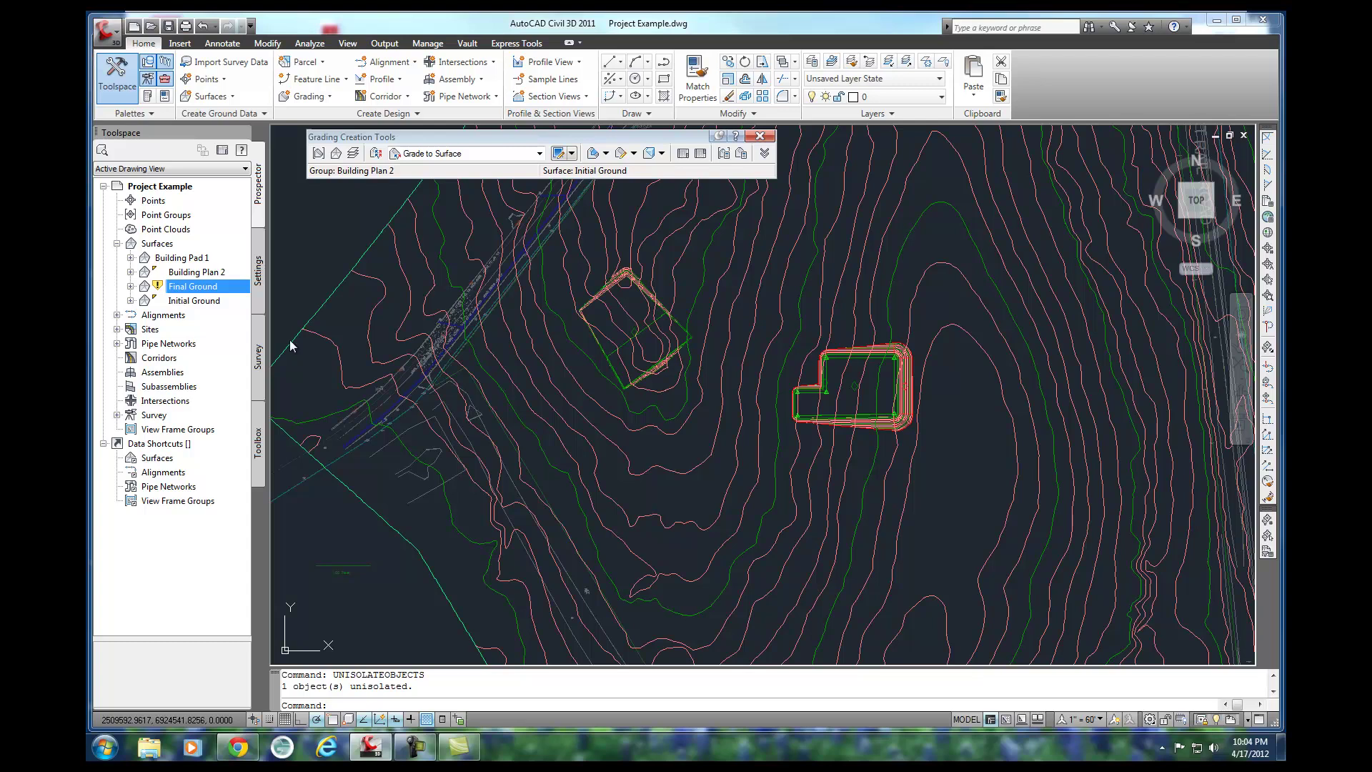
- Select the rebuilt Final Ground surface and open it in the Object Viewer
click(175, 286)
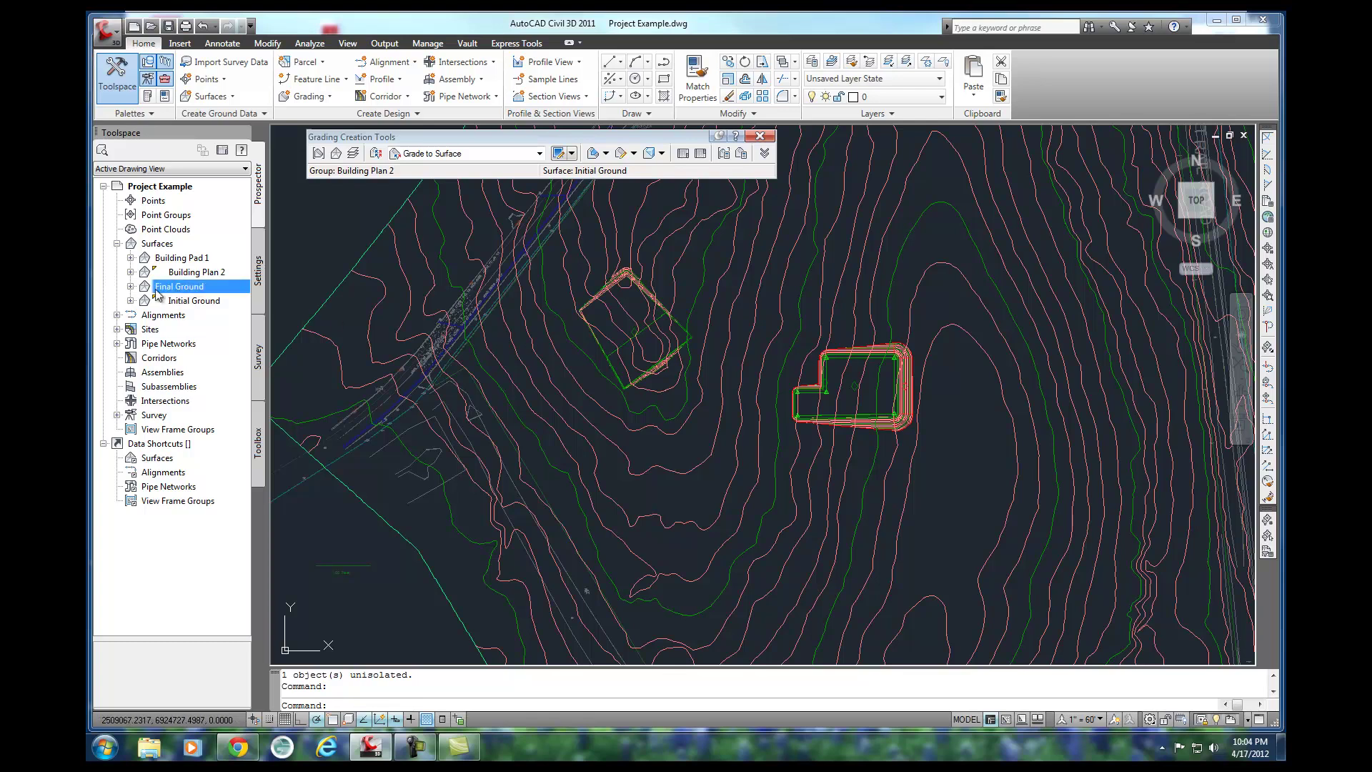
right_click(165, 290)
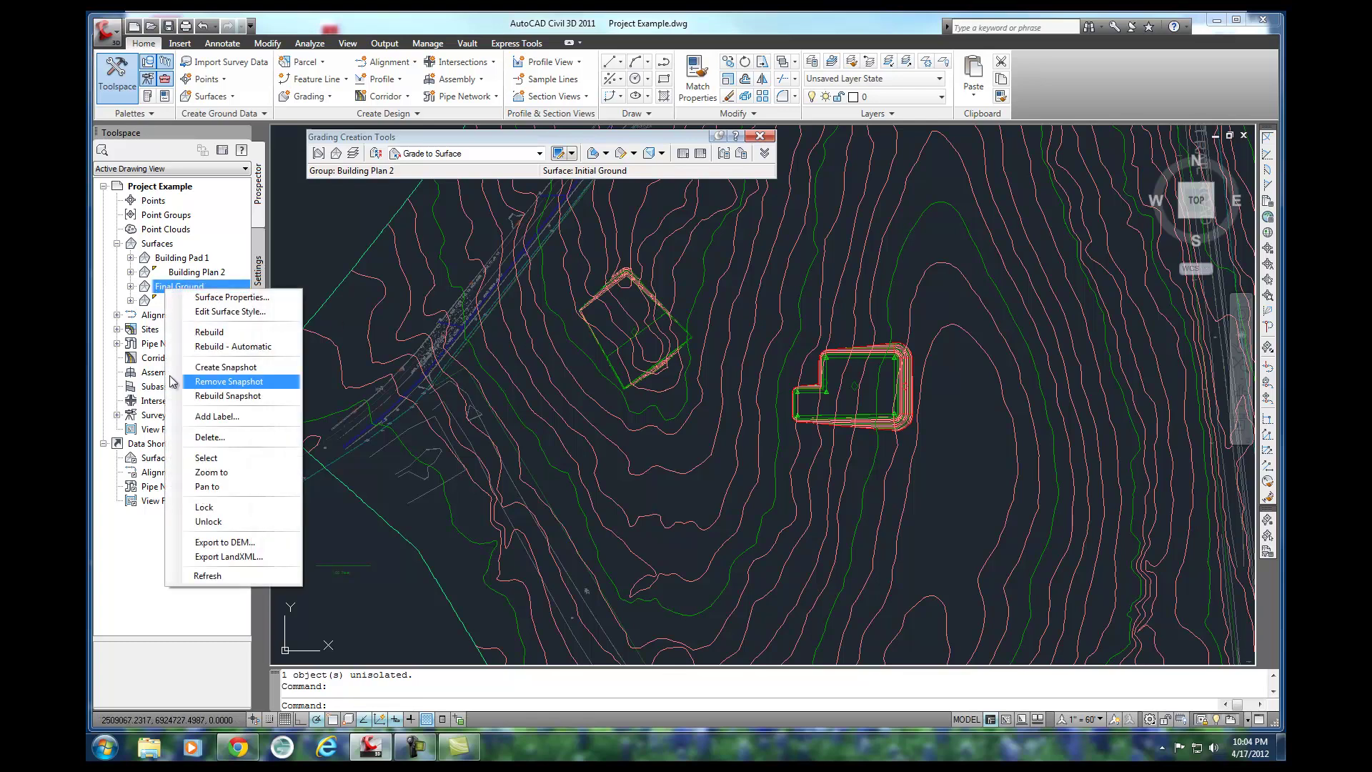
click(206, 458)
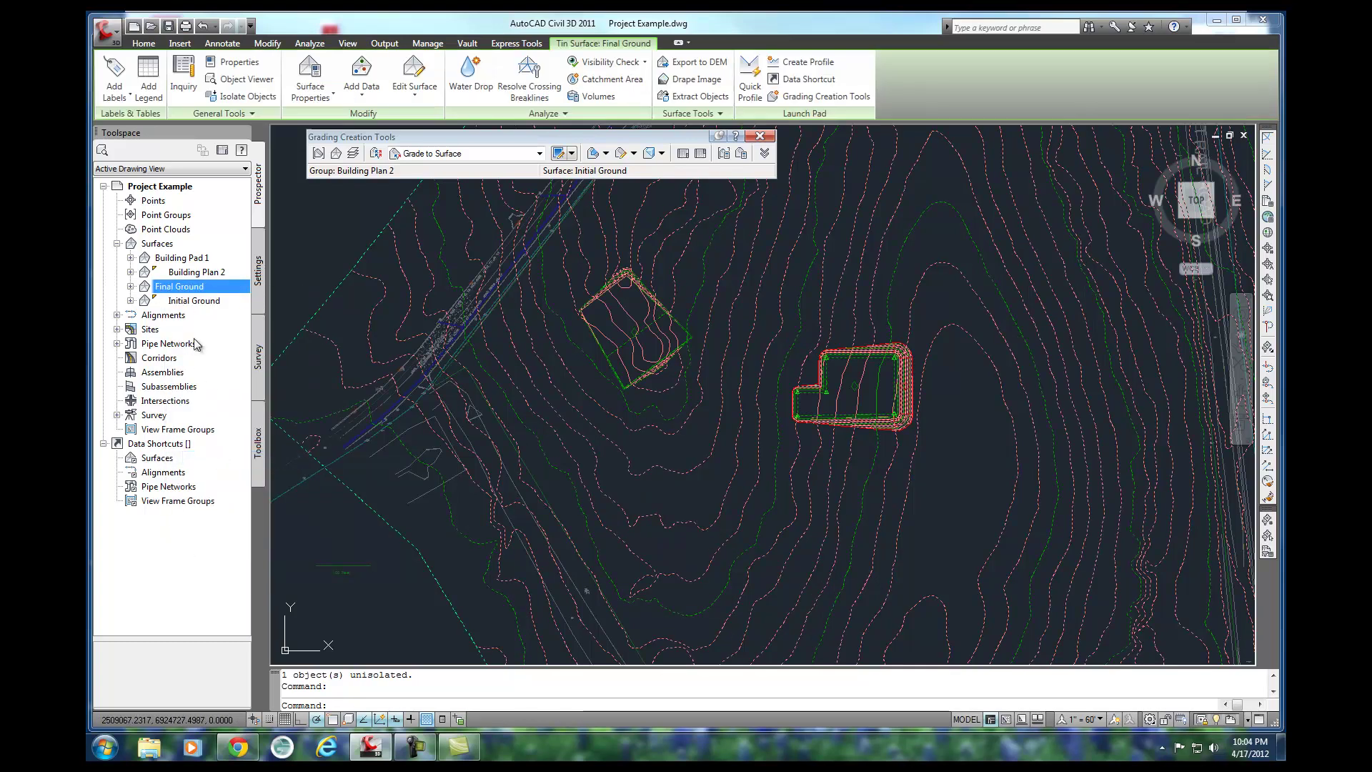
right_click(176, 287)
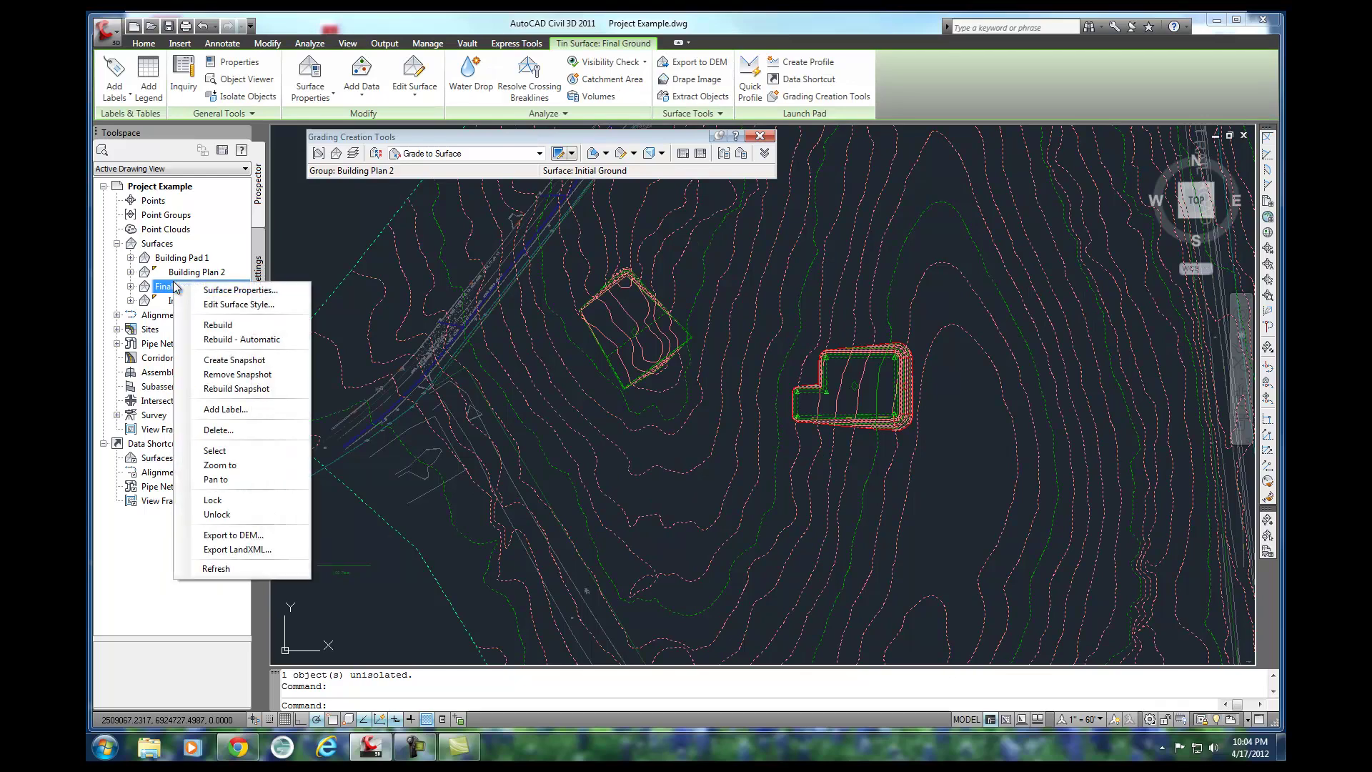
right_click(315, 225)
click(373, 423)
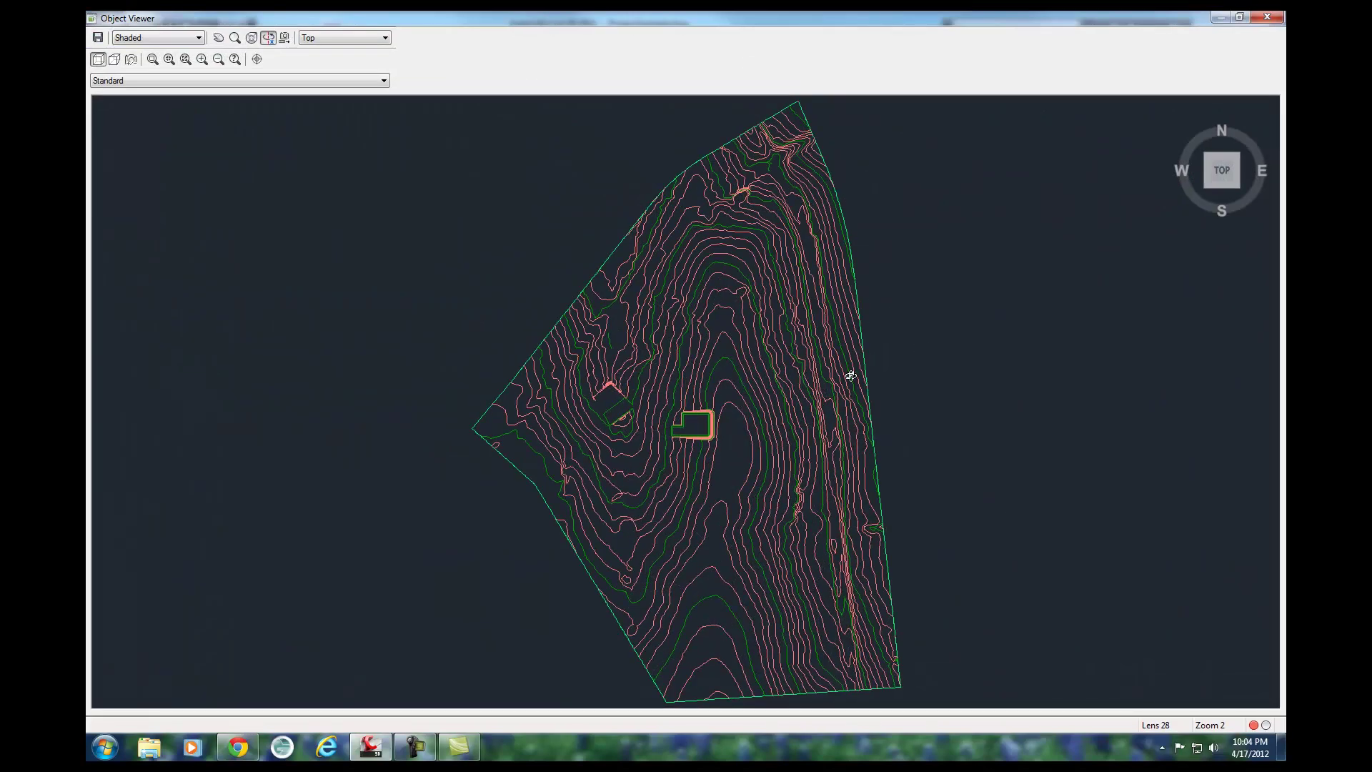
- Inspect the infilled L-shaped pad and the whole surface in a tilted southwest 3D view, and close the viewer
click(1207, 186)
scroll(722, 436, up, 10)
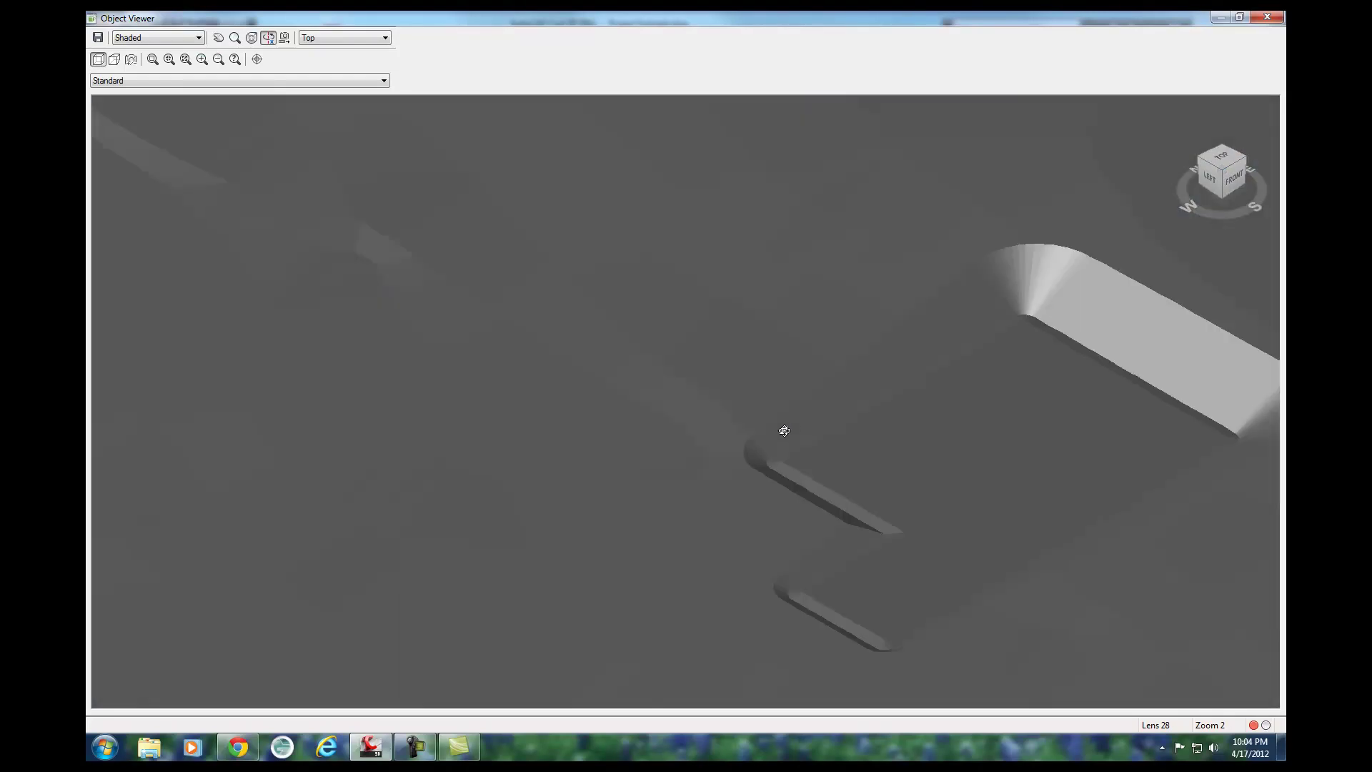
scroll(869, 487, down, 4)
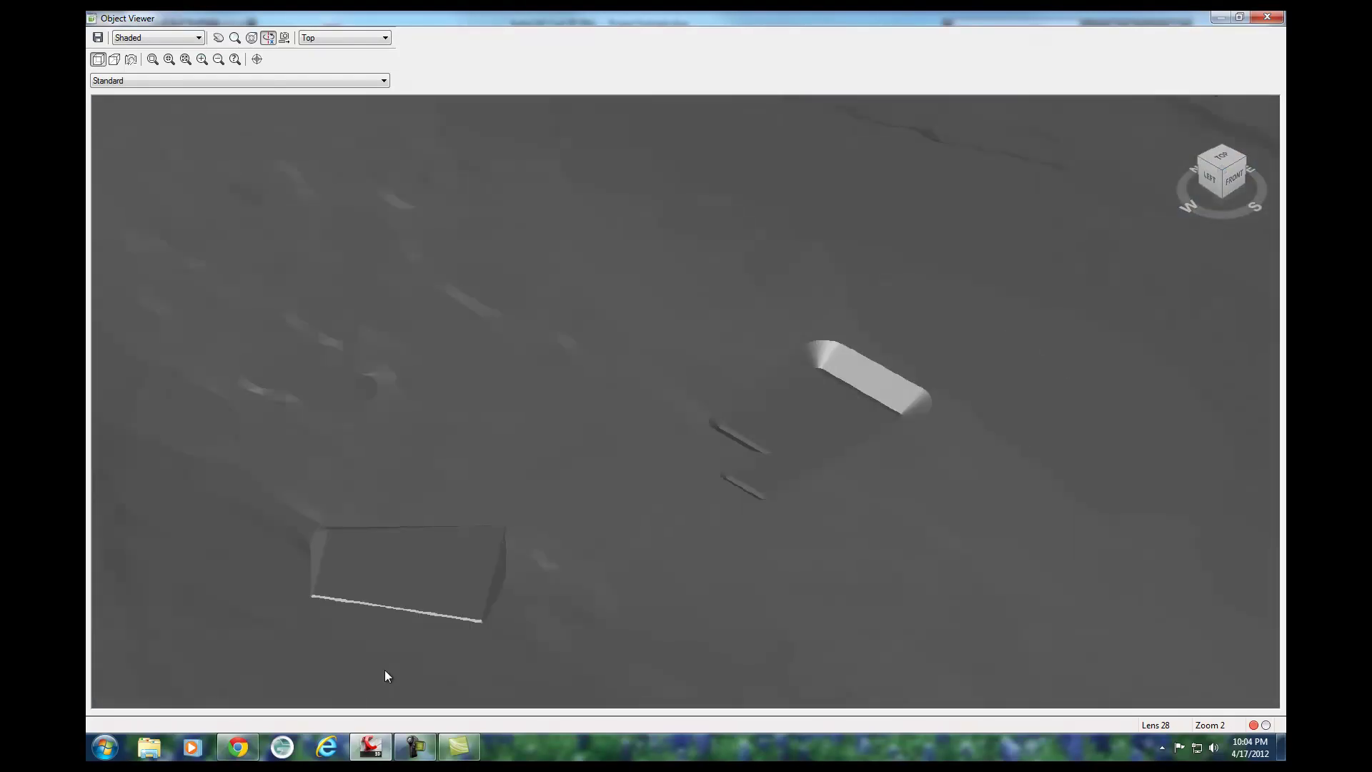
scroll(418, 602, up, 2)
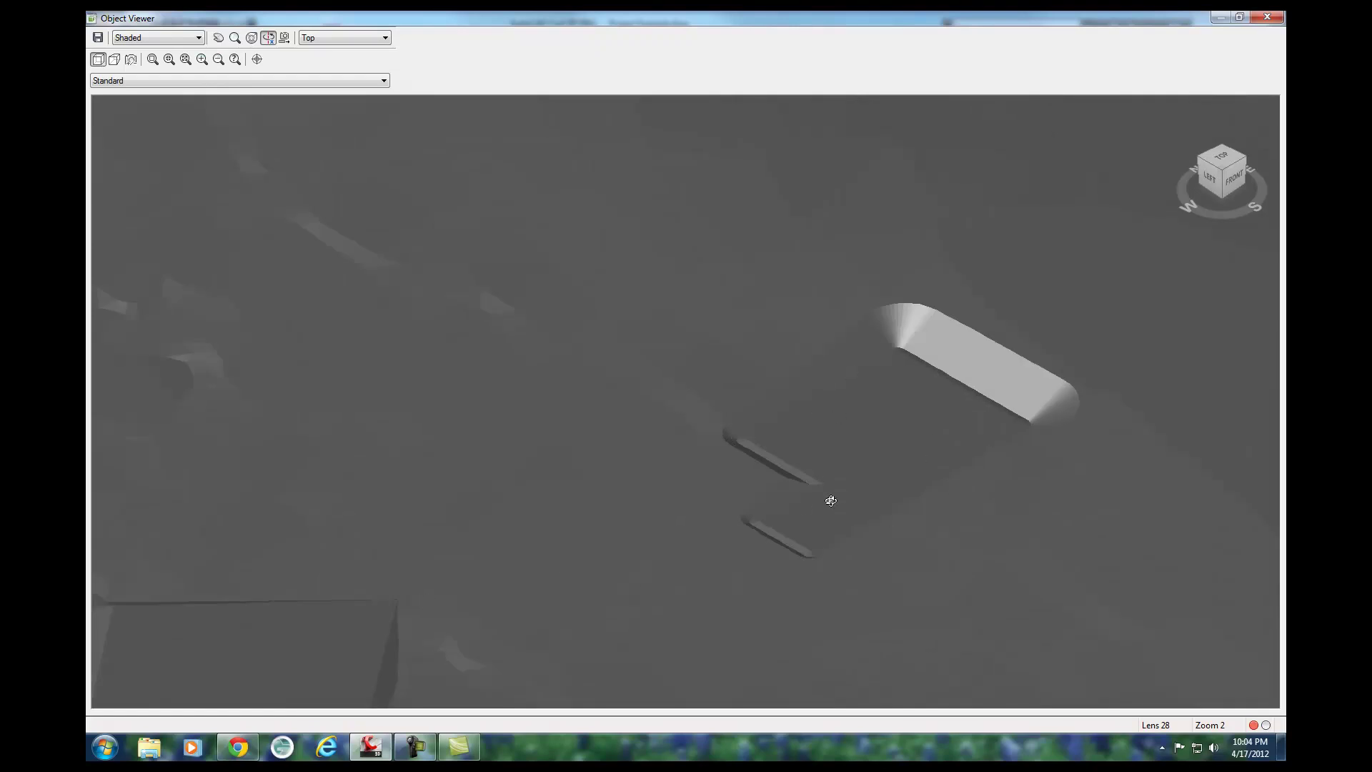
scroll(869, 406, down, 2)
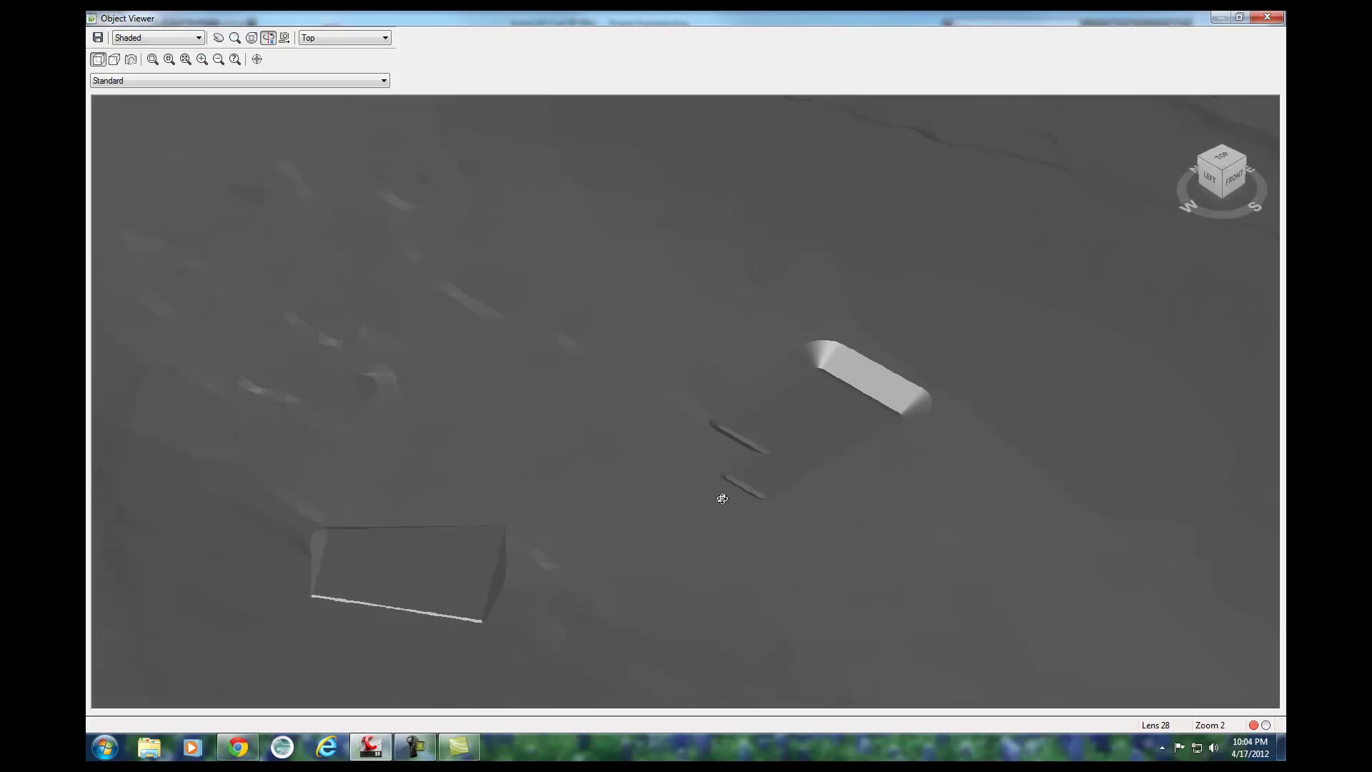
scroll(833, 444, down, 4)
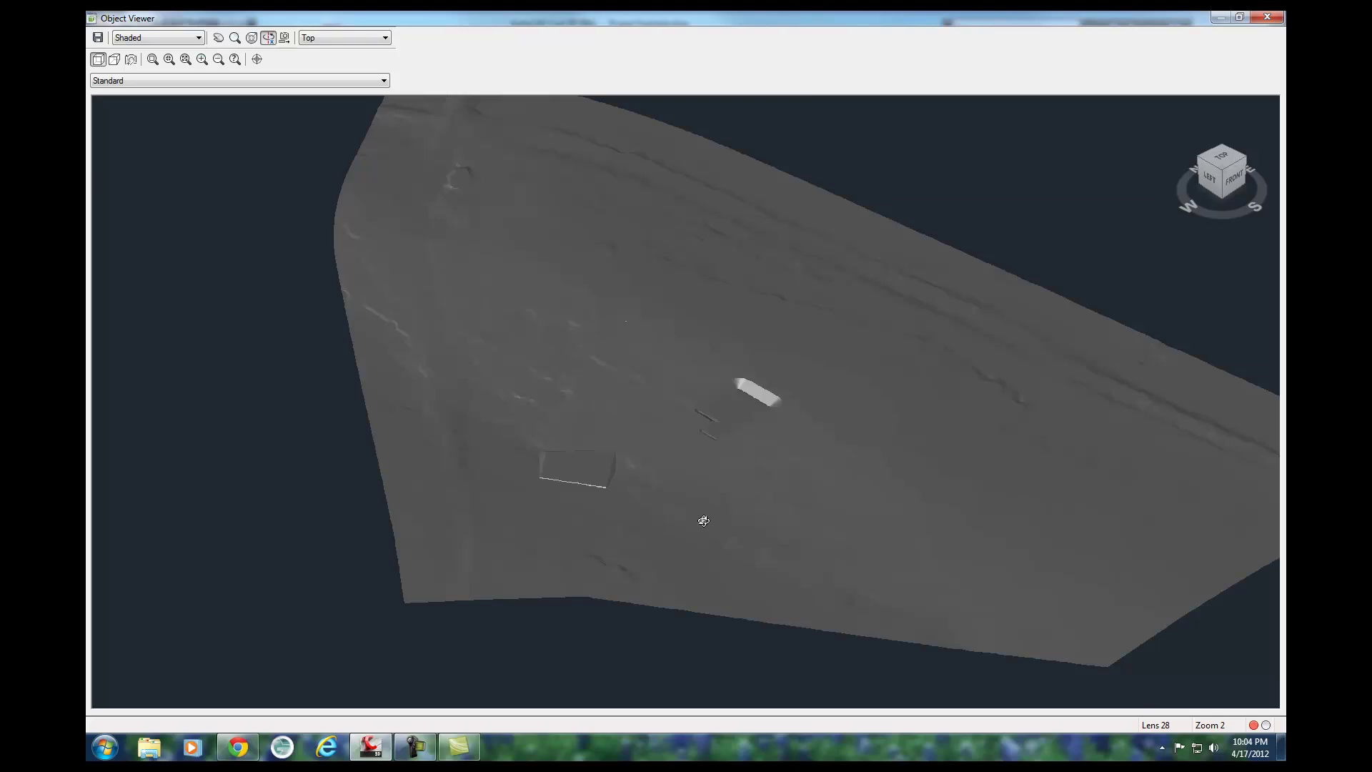
click(1267, 17)
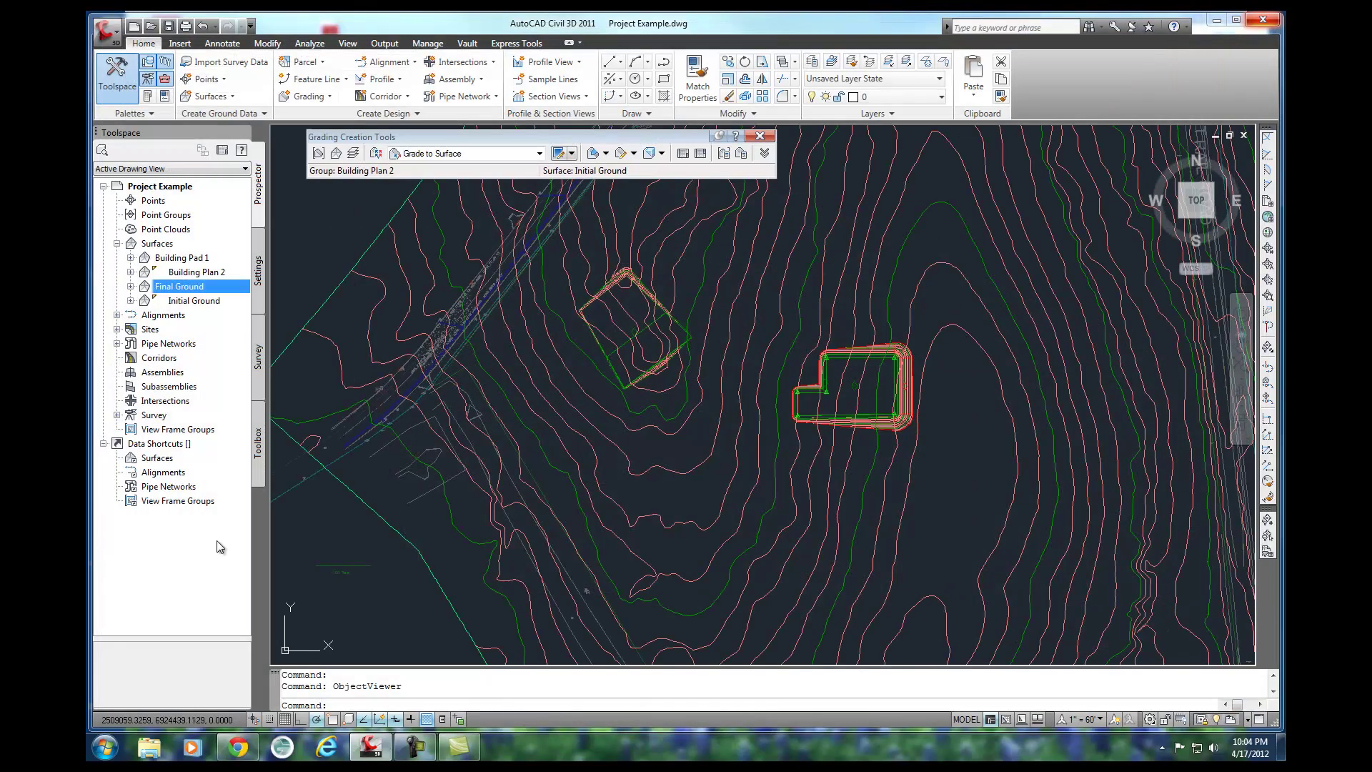
- Select the Final Ground surface and hide it so the surfaces beneath it can be worked on
right_click(189, 286)
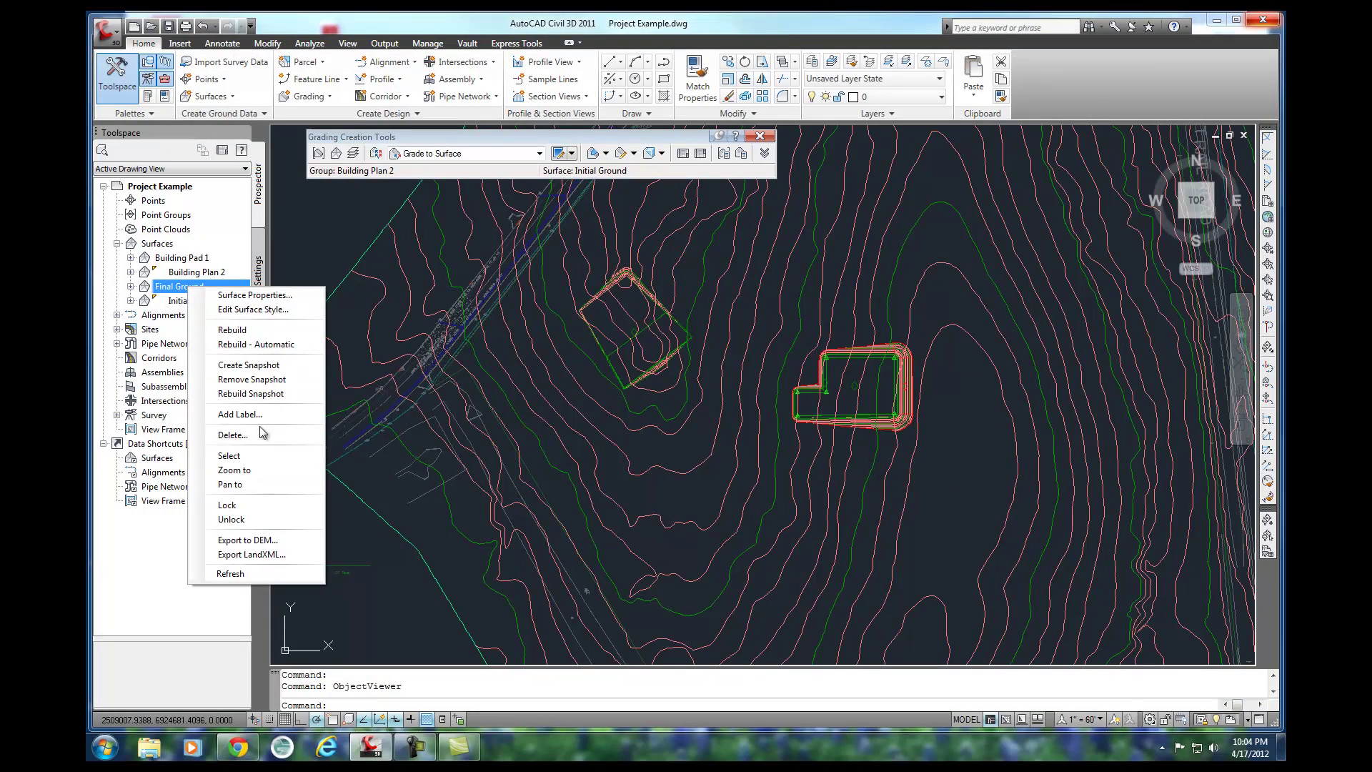
click(258, 456)
right_click(311, 241)
mouse_move(379, 278)
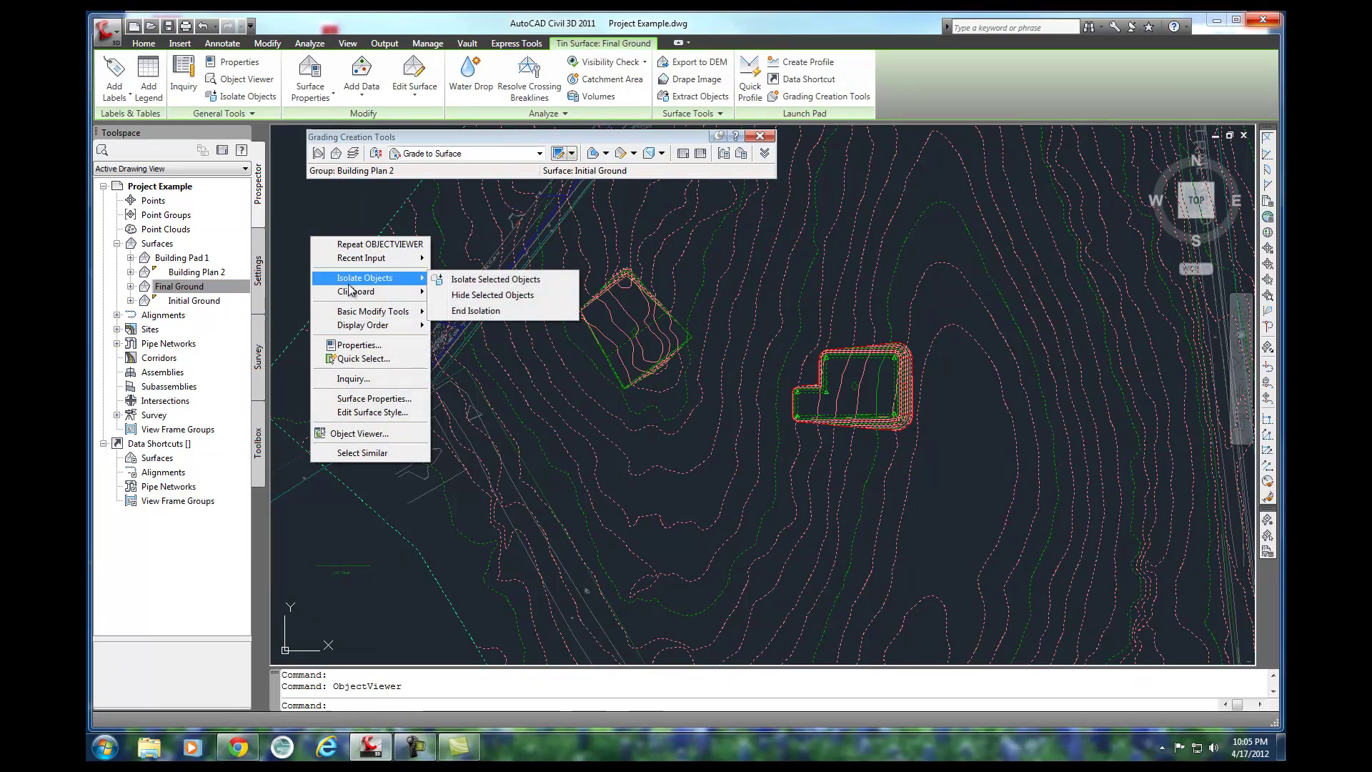
click(490, 296)
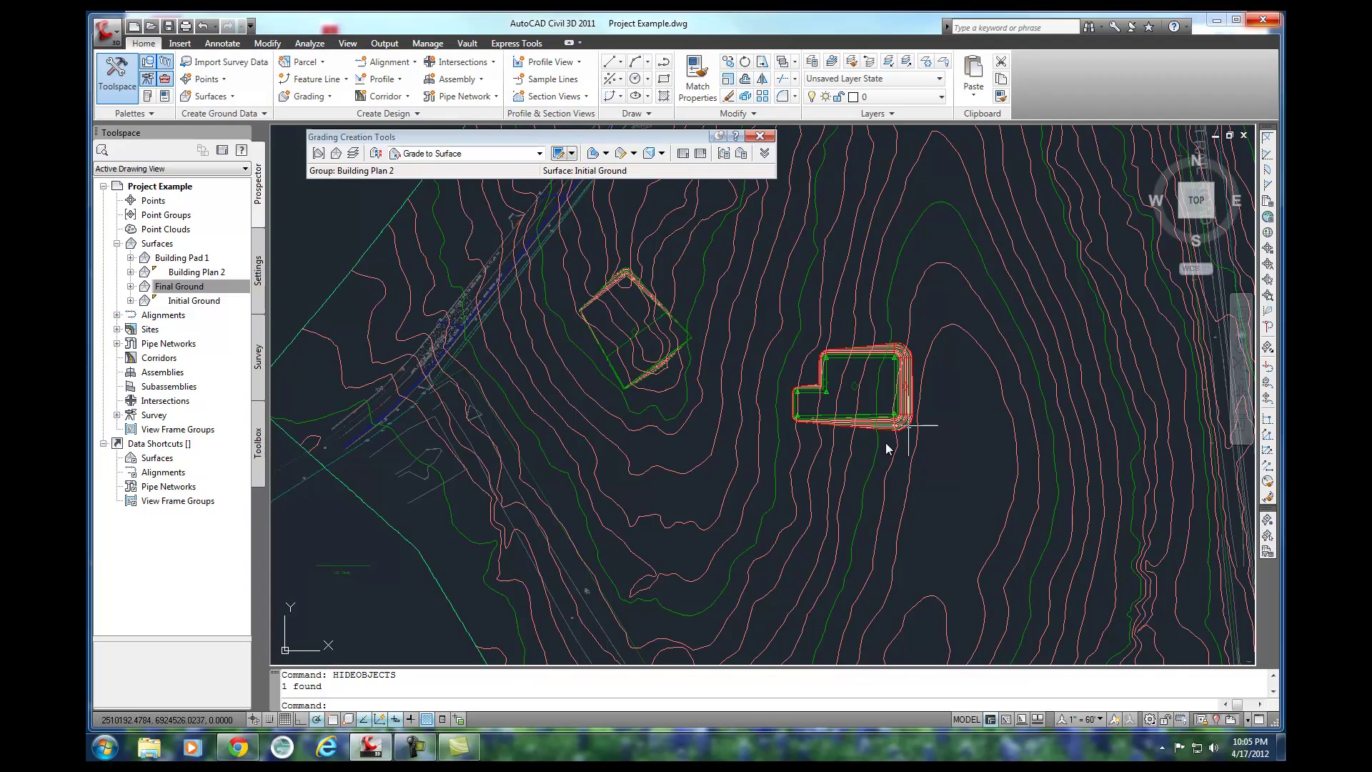
mouse_move(631, 443)
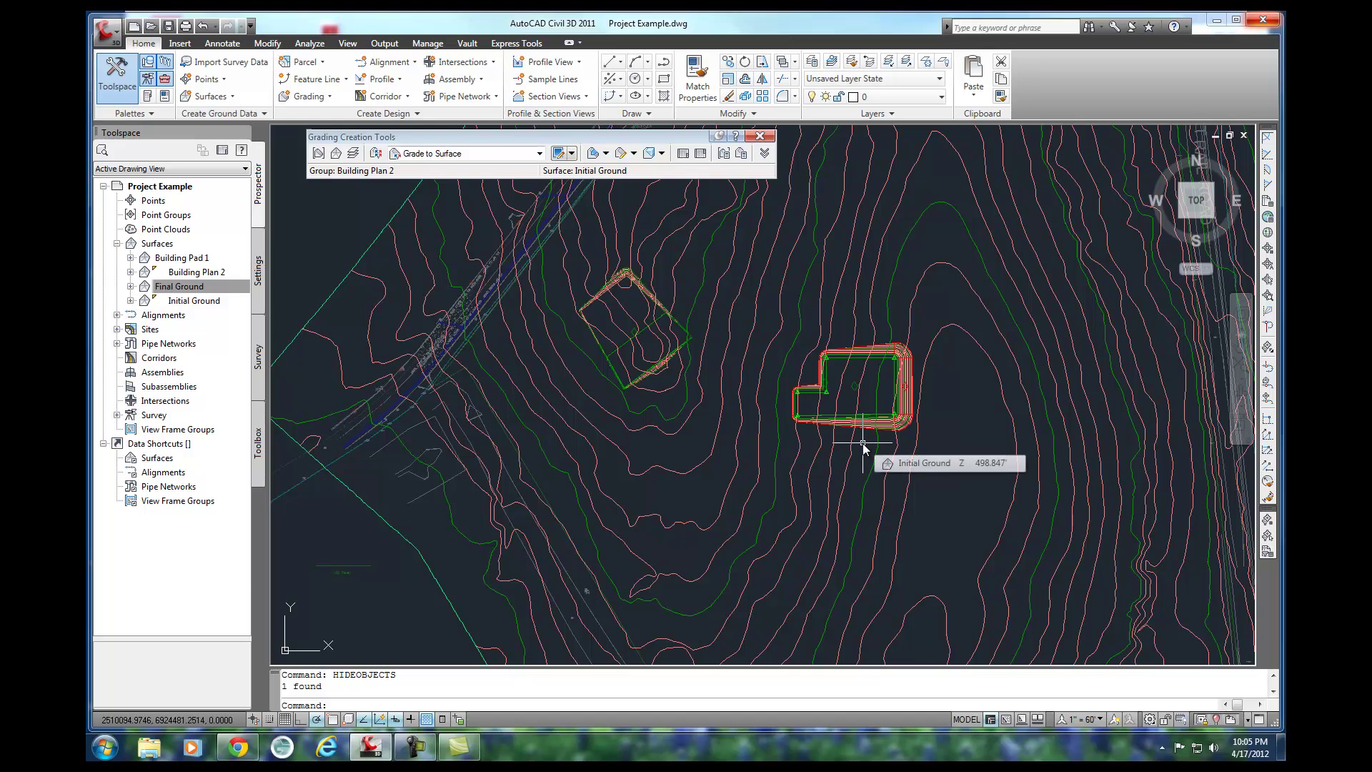
scroll(891, 465, down, 4)
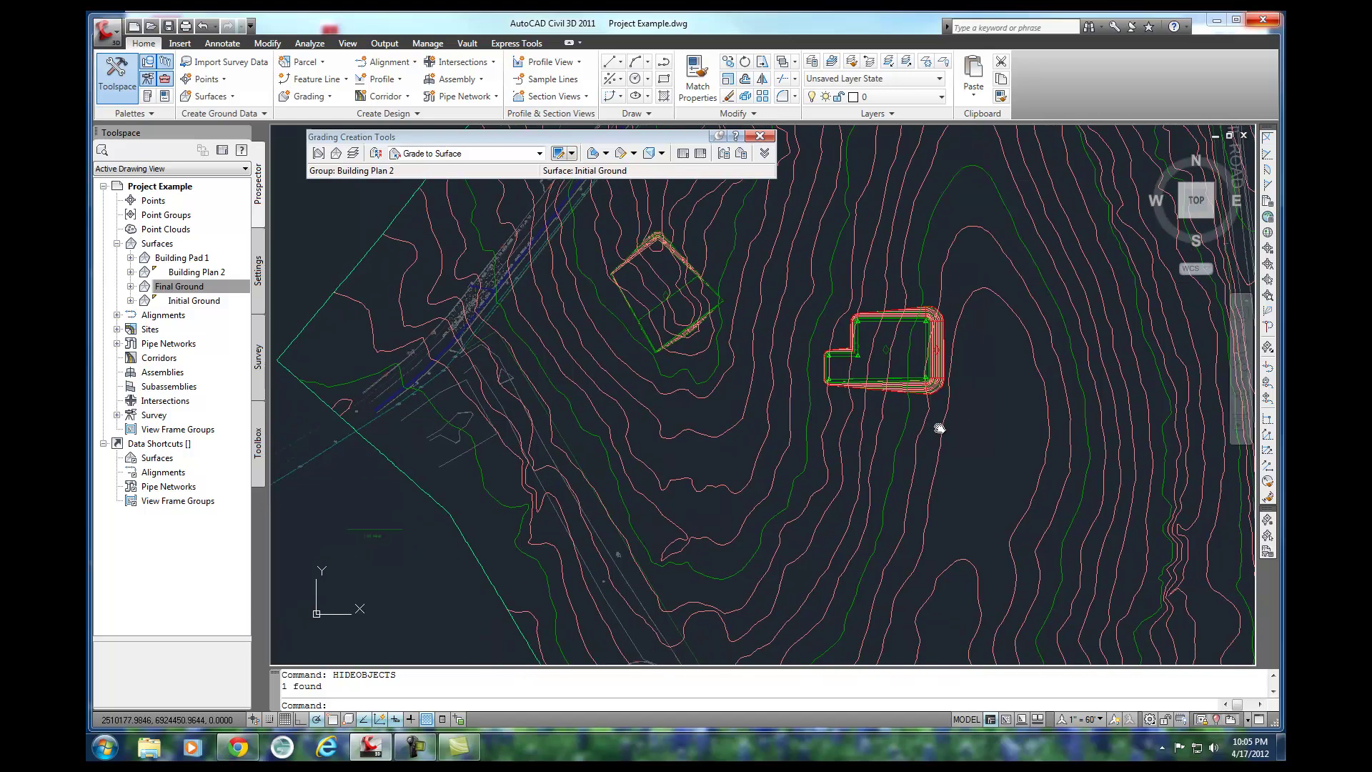
mouse_move(931, 485)
middle_down()
mouse_move(833, 460)
mouse_move(755, 477)
middle_up()
mouse_move(714, 383)
middle_down()
mouse_move(701, 453)
mouse_move(714, 395)
mouse_move(658, 431)
middle_up()
scroll(652, 340, up, 2)
scroll(657, 371, up, 2)
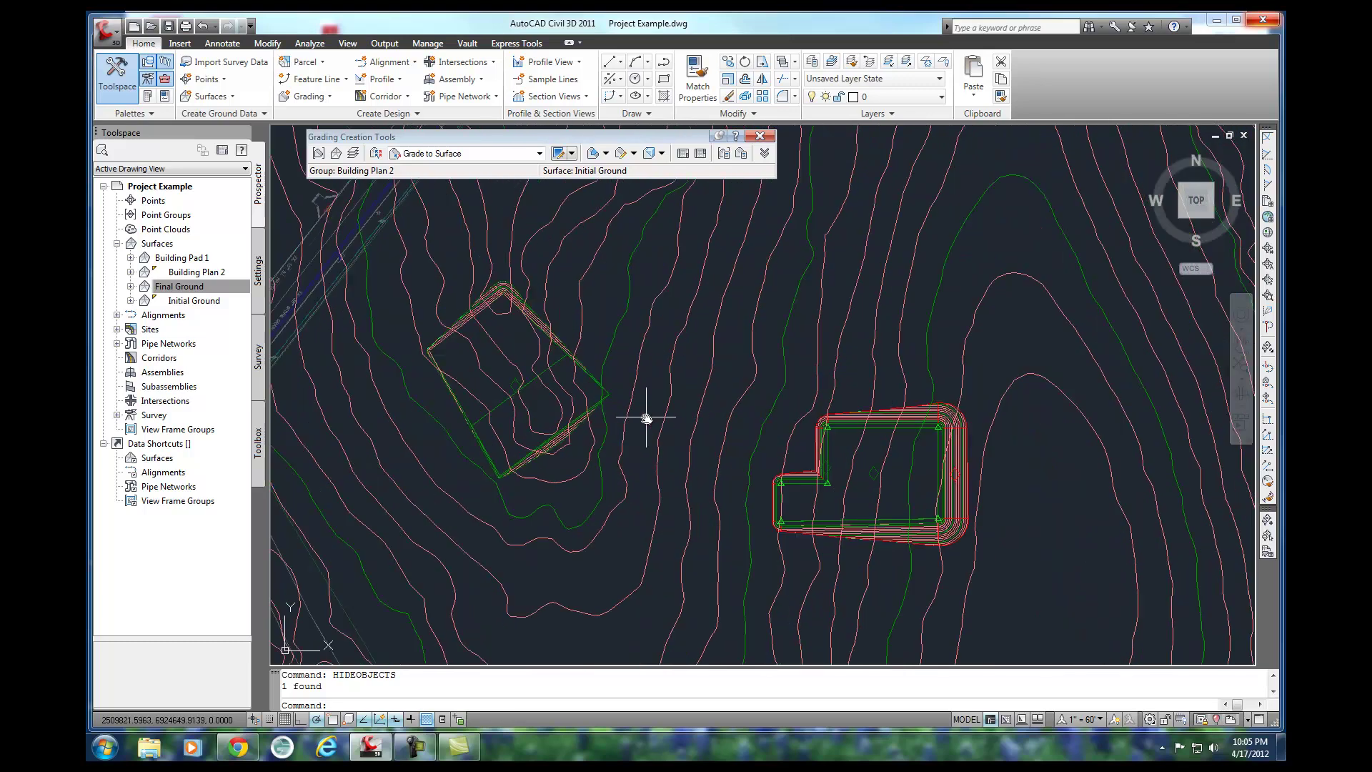
mouse_move(634, 551)
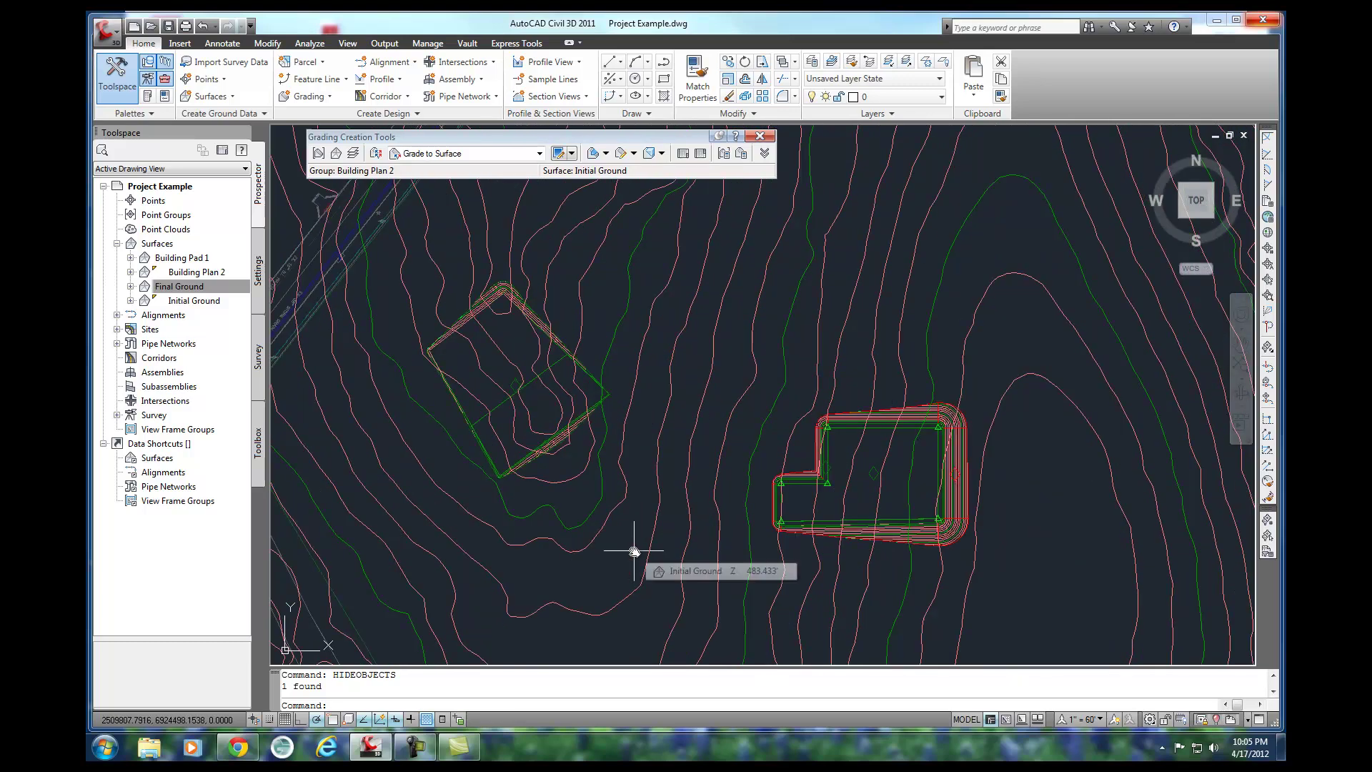